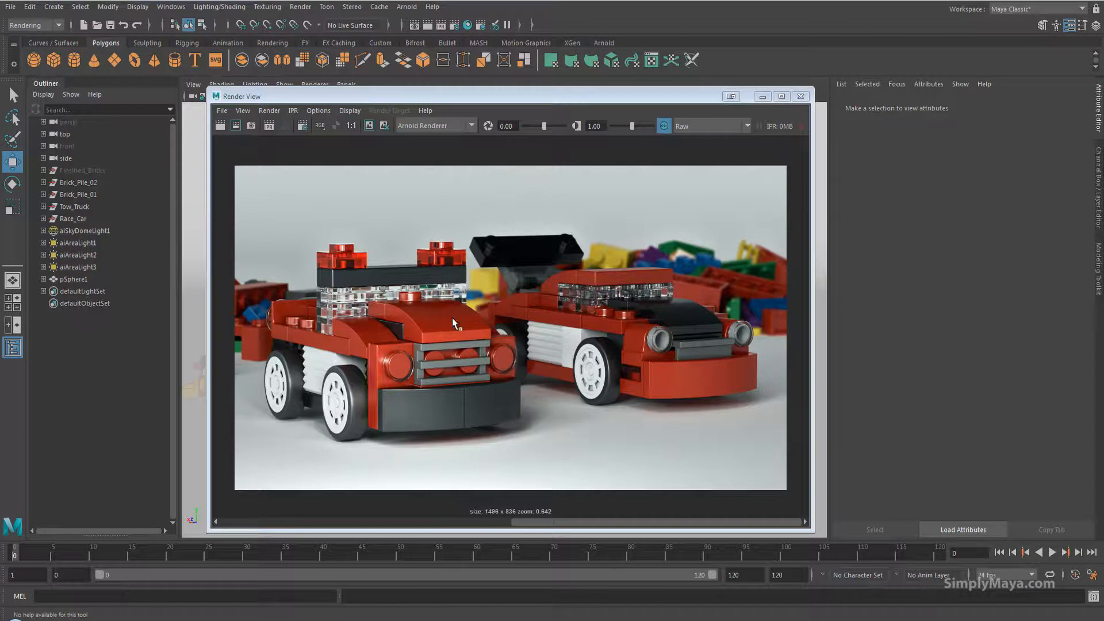
# Close the Render View window.
pyautogui.click(801, 96)
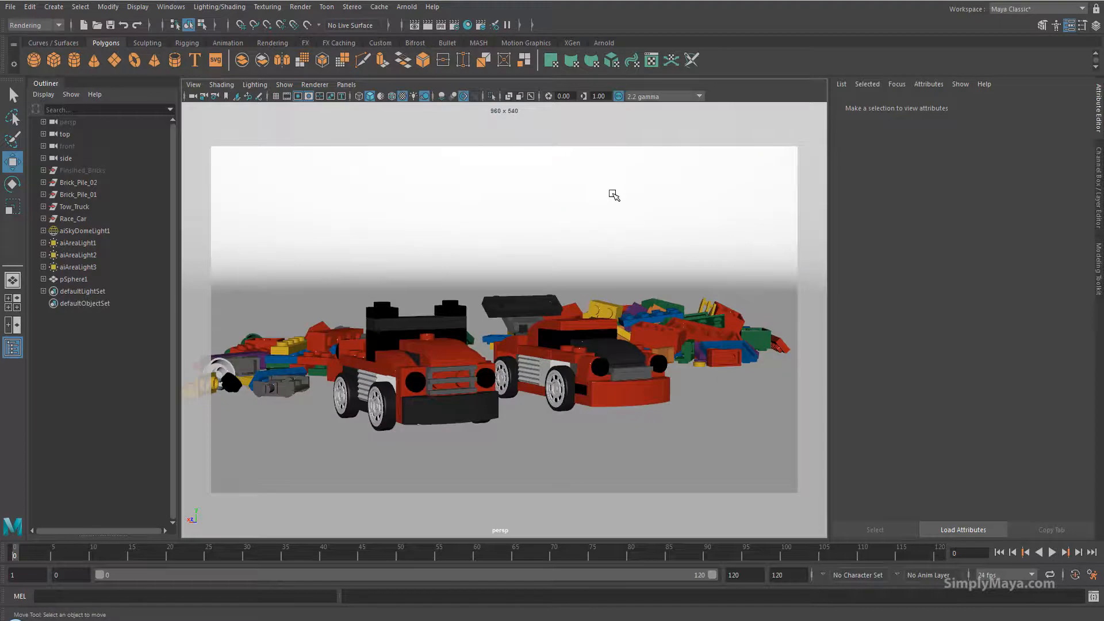
pyautogui.hotkey('alt', 'v')
pyautogui.moveTo(60, 563)
pyautogui.mouseDown()
pyautogui.moveTo(266, 556)
pyautogui.moveTo(78, 567)
pyautogui.moveTo(15, 559)
pyautogui.mouseUp()
pyautogui.hotkey('alt', 'v')
# Switch the menu set to Animation.
pyautogui.click(46, 27)
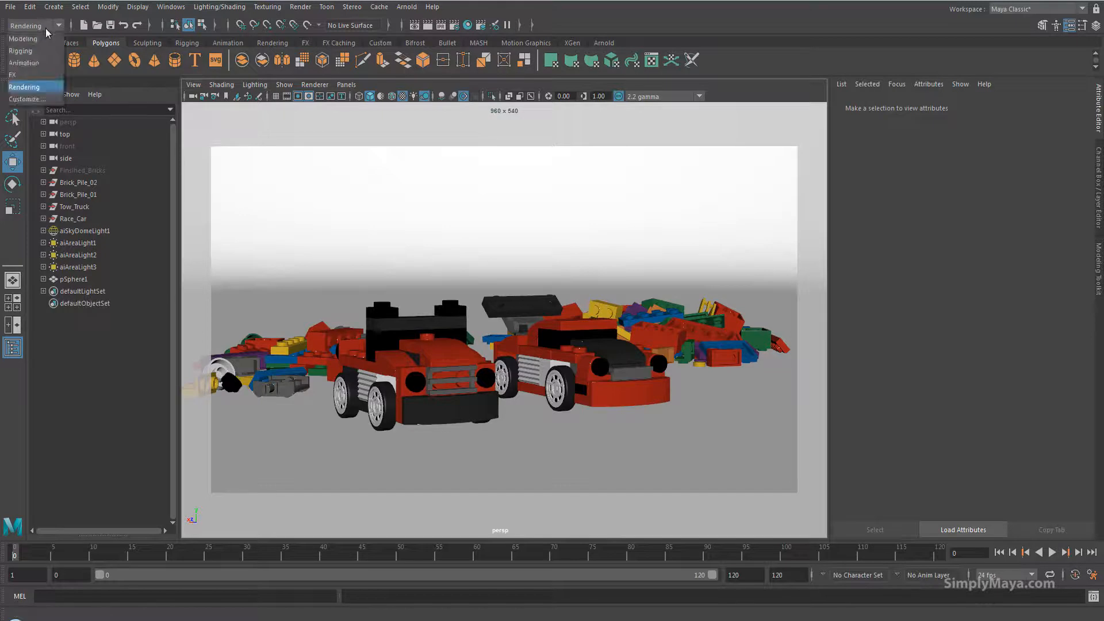
pyautogui.click(23, 63)
pyautogui.click(258, 7)
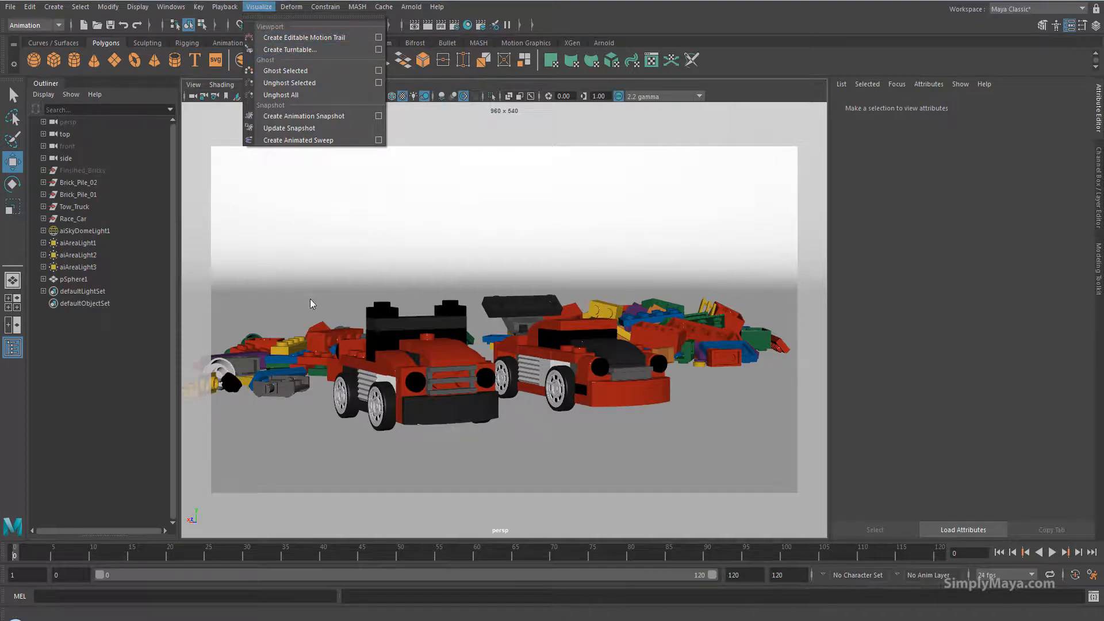
pyautogui.click(221, 362)
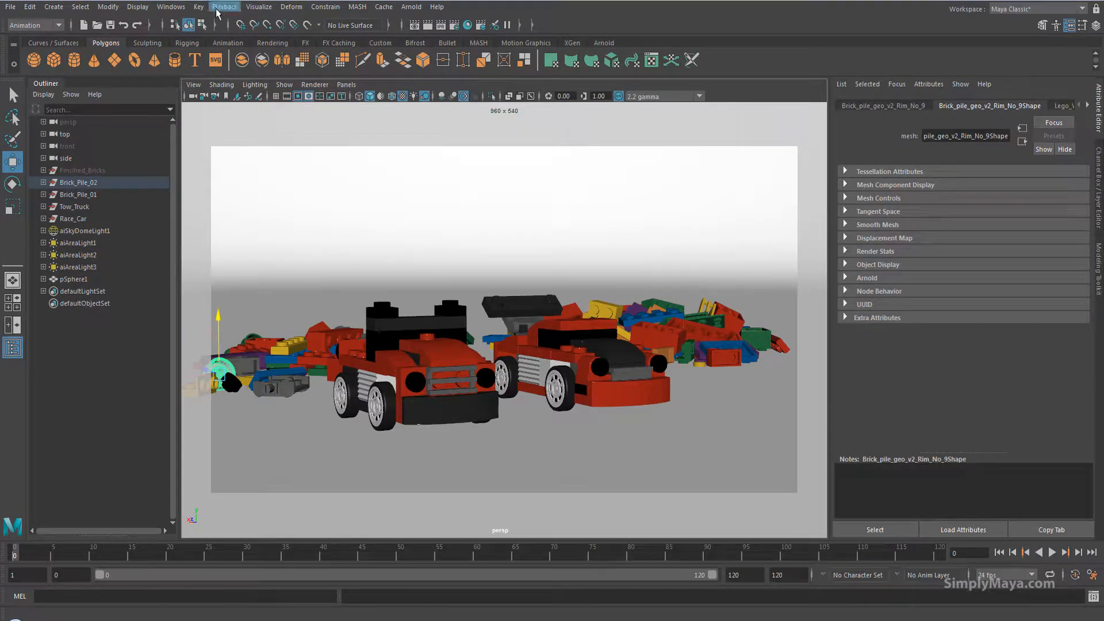
# Create a clockwise 120-frame turntable of the scene from the Create Turntable options.
pyautogui.click(259, 6)
pyautogui.click(377, 50)
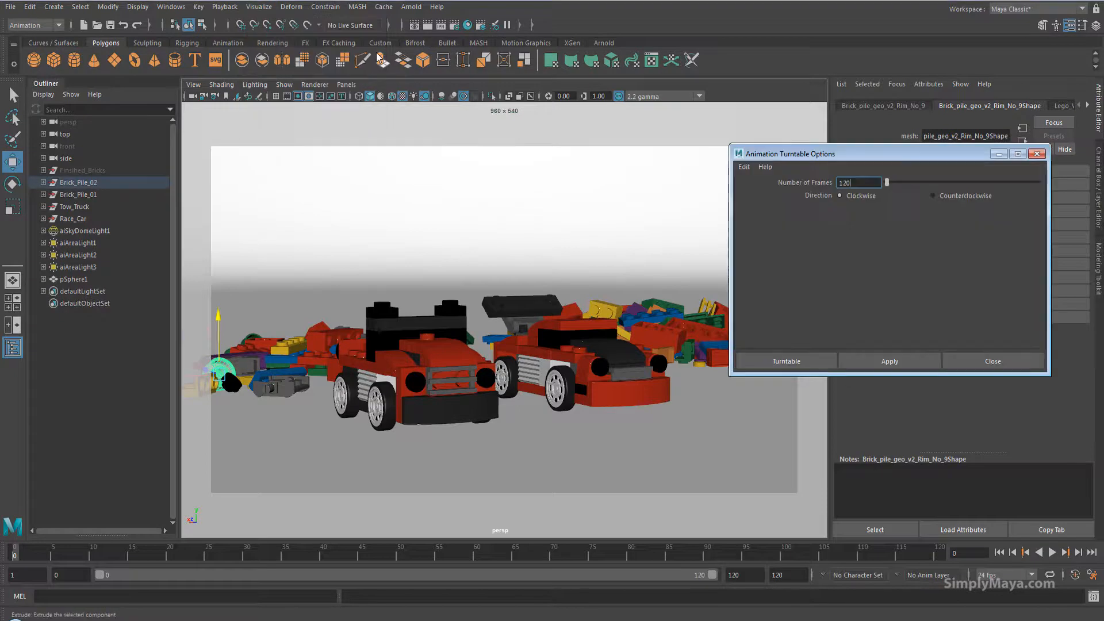
pyautogui.click(747, 575)
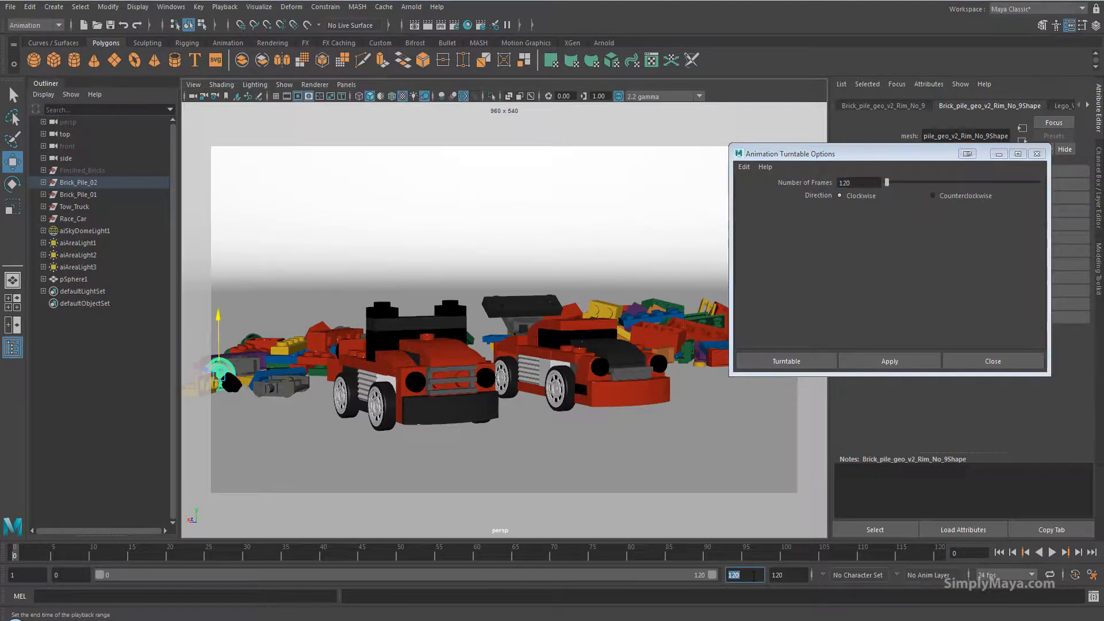
pyautogui.press('Return')
pyautogui.hotkey('alt', 'v')
pyautogui.click(9, 553)
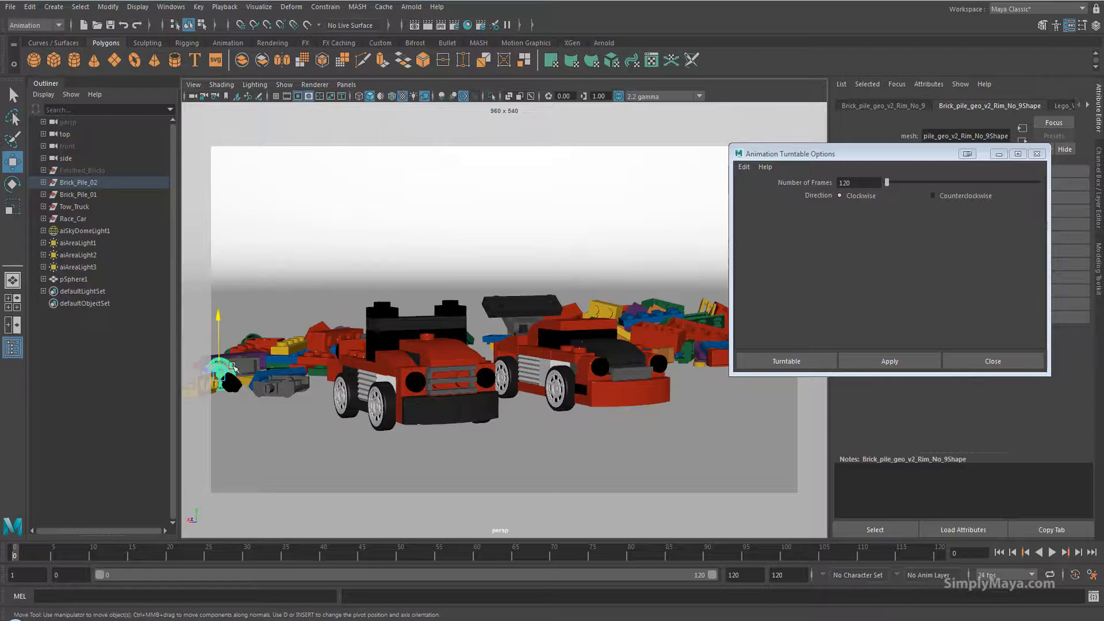
pyautogui.click(771, 361)
# Play back the turntable animation and return to the first frame.
pyautogui.click(1051, 552)
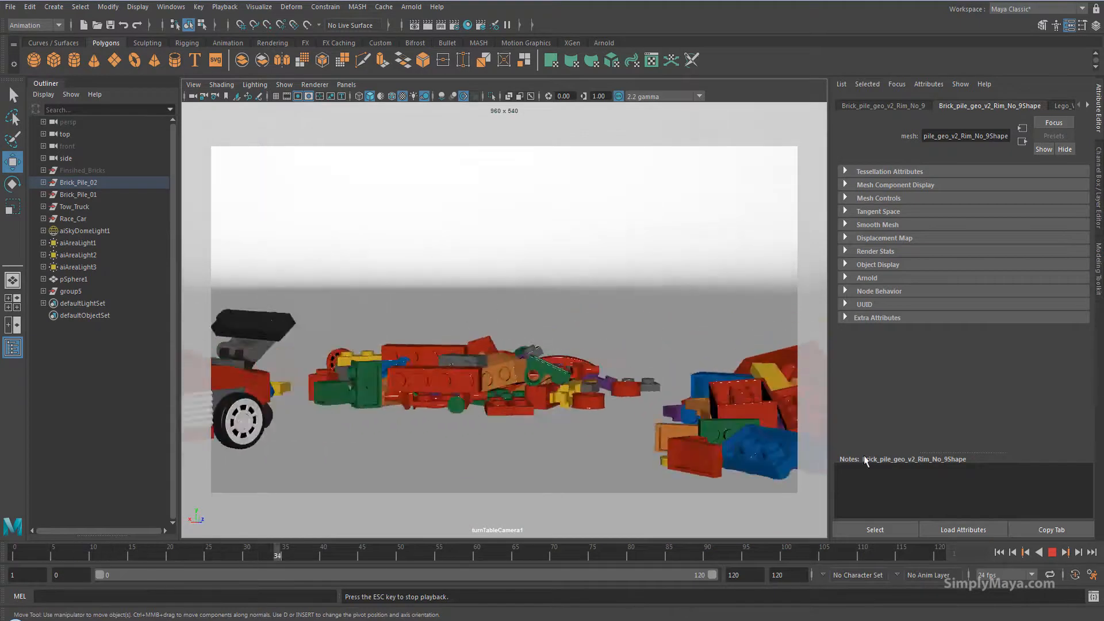
pyautogui.click(1052, 552)
pyautogui.click(999, 552)
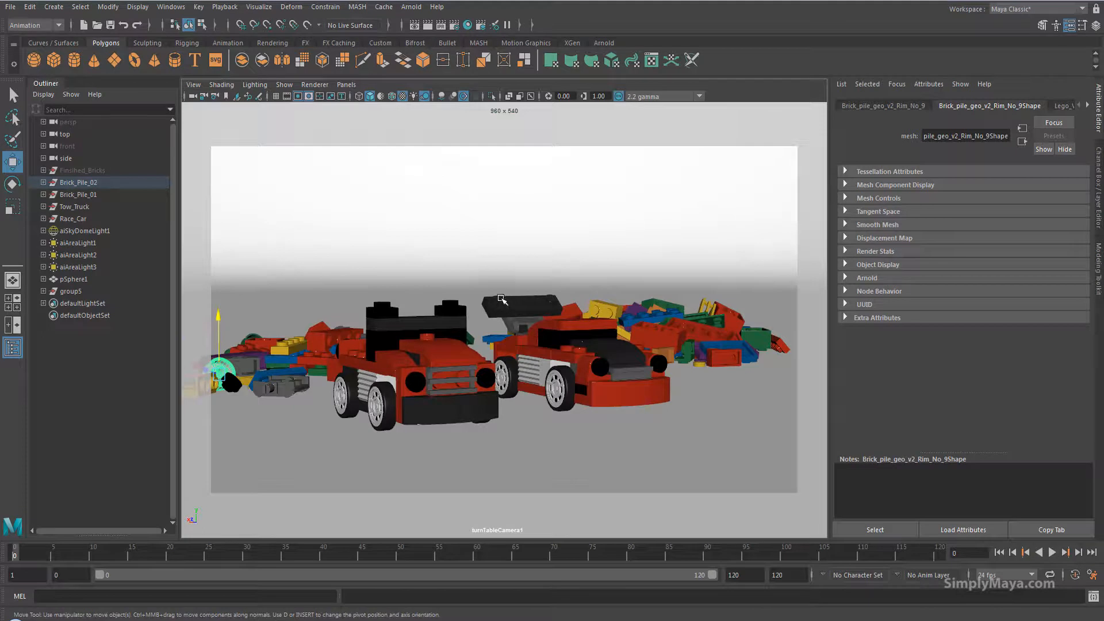
# Switch the viewport between the persp and turnTableCamera1 cameras to inspect the turntable framing.
pyautogui.click(572, 323)
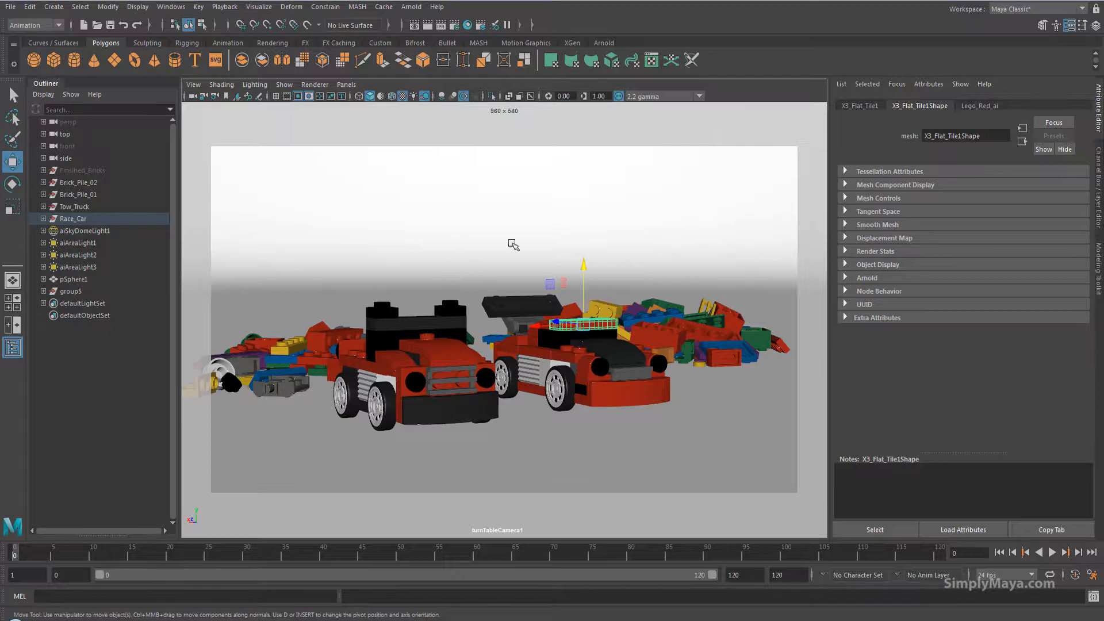
pyautogui.click(429, 231)
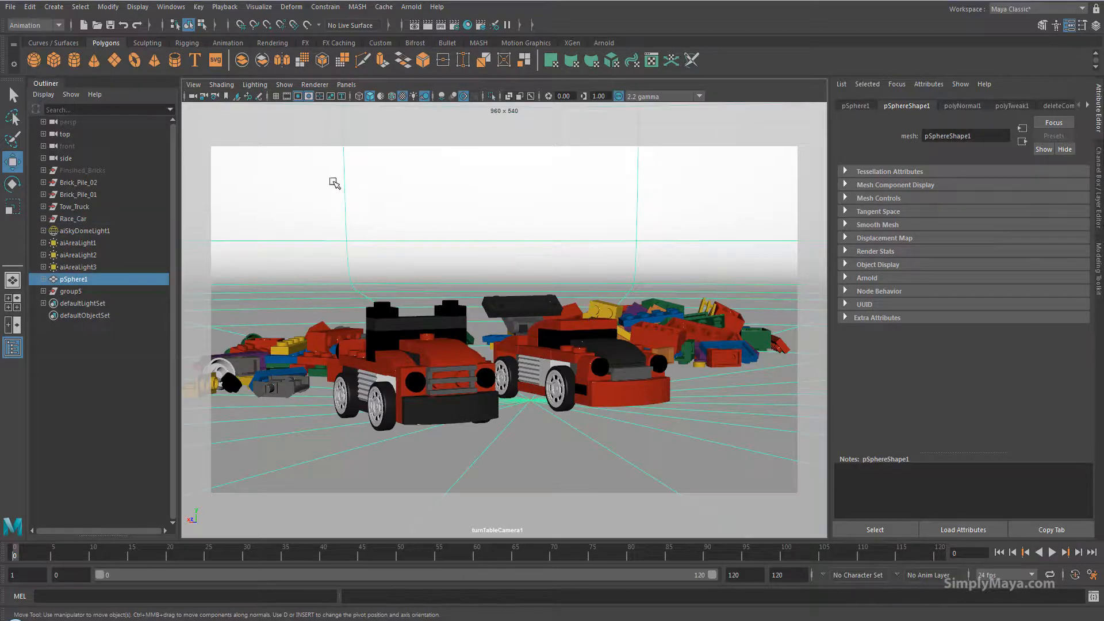
pyautogui.click(346, 84)
pyautogui.click(476, 97)
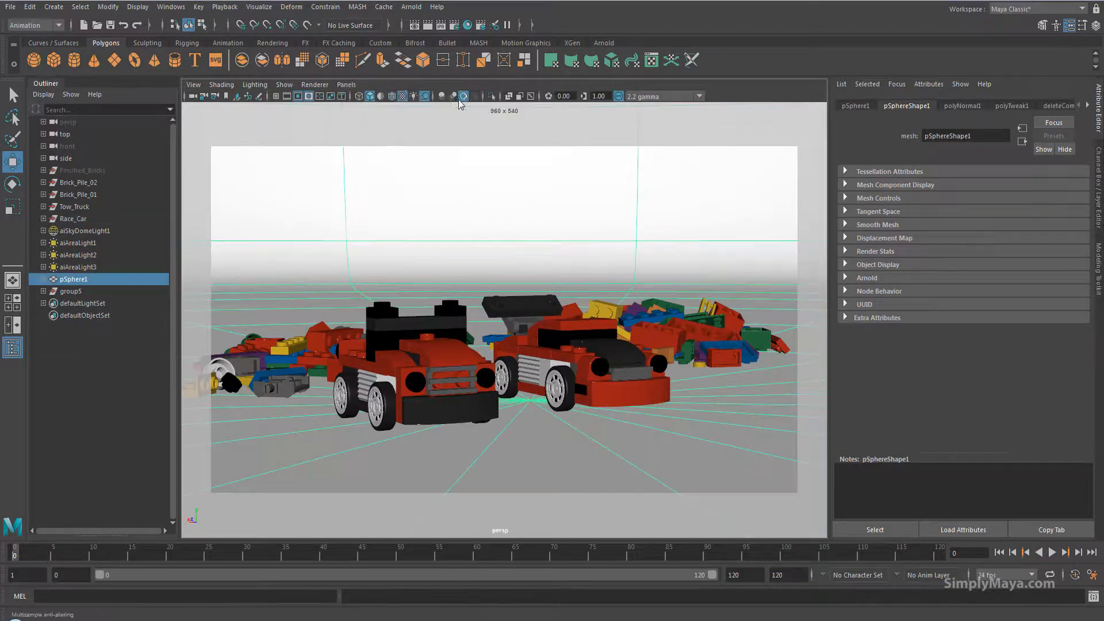
pyautogui.click(347, 85)
pyautogui.moveTo(396, 96)
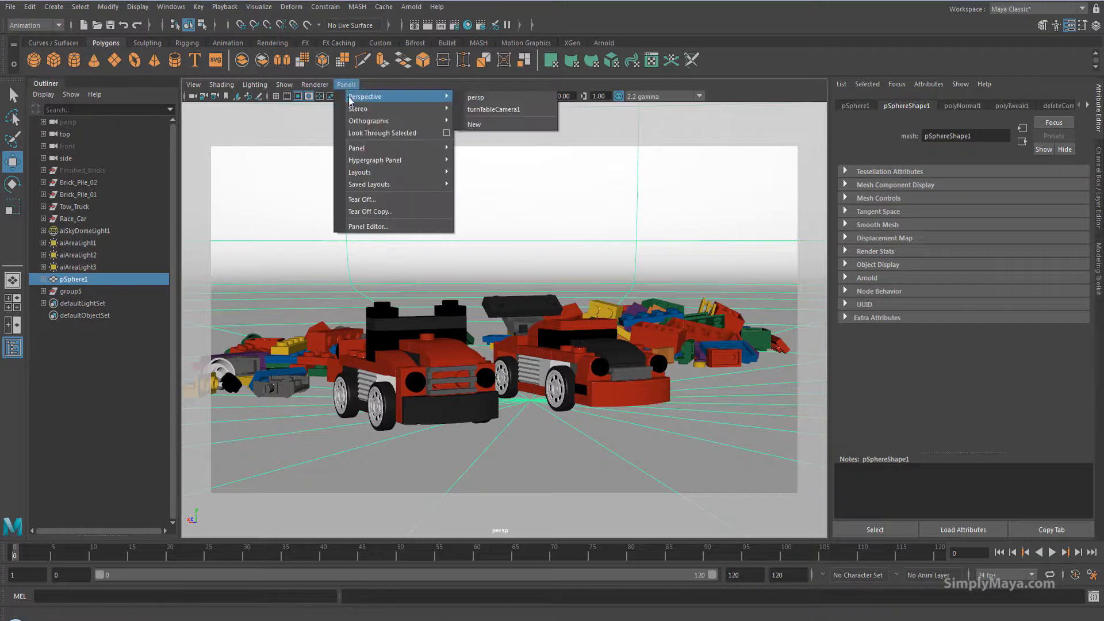
pyautogui.click(493, 109)
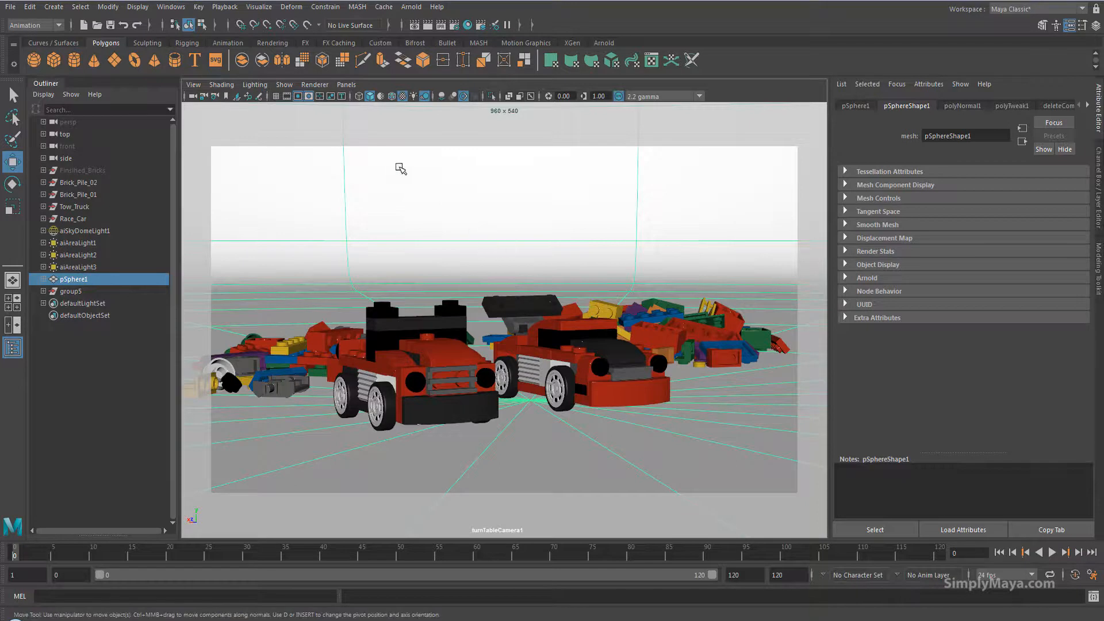
pyautogui.click(346, 84)
pyautogui.moveTo(403, 97)
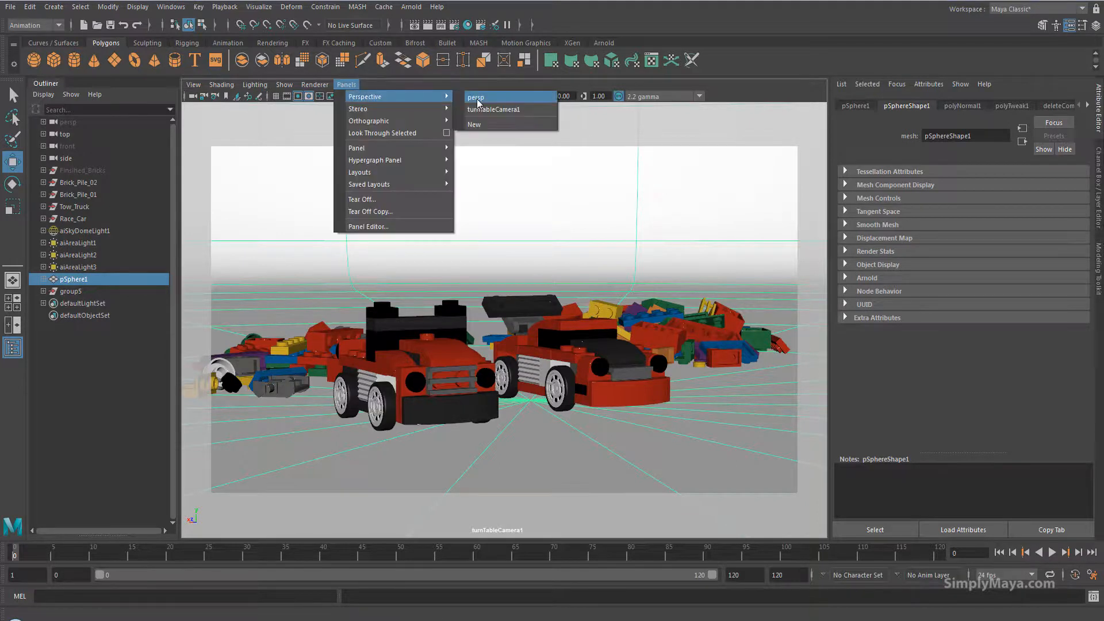
pyautogui.click(478, 99)
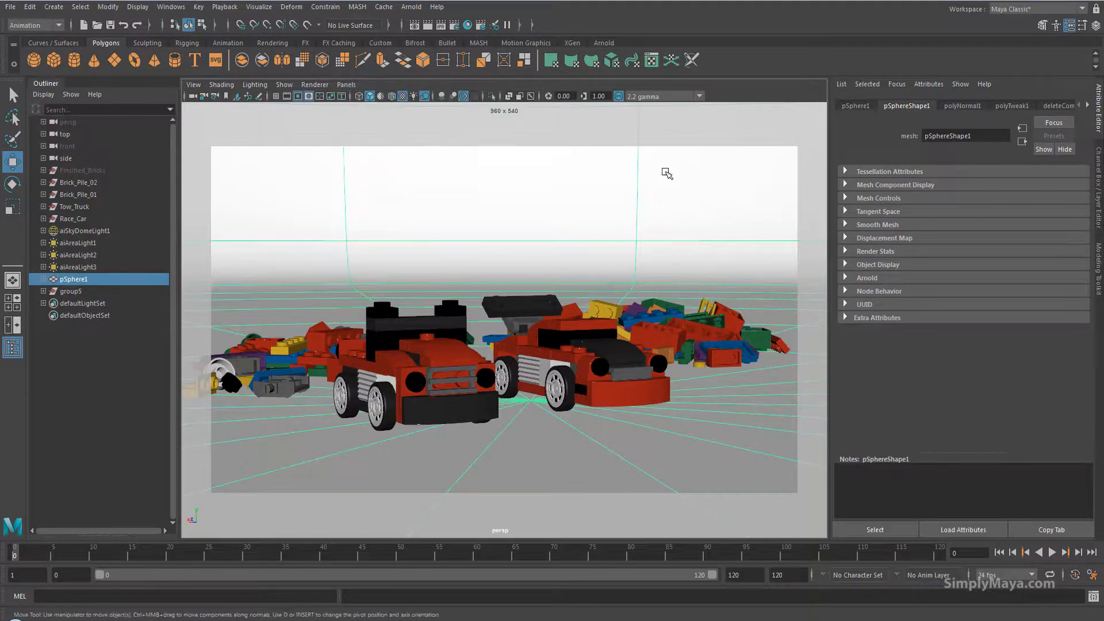
pyautogui.click(347, 85)
pyautogui.moveTo(371, 97)
pyautogui.click(489, 109)
pyautogui.keyDown('alt'); pyautogui.moveTo(527, 378); pyautogui.dragTo(545, 318); pyautogui.keyUp('alt')
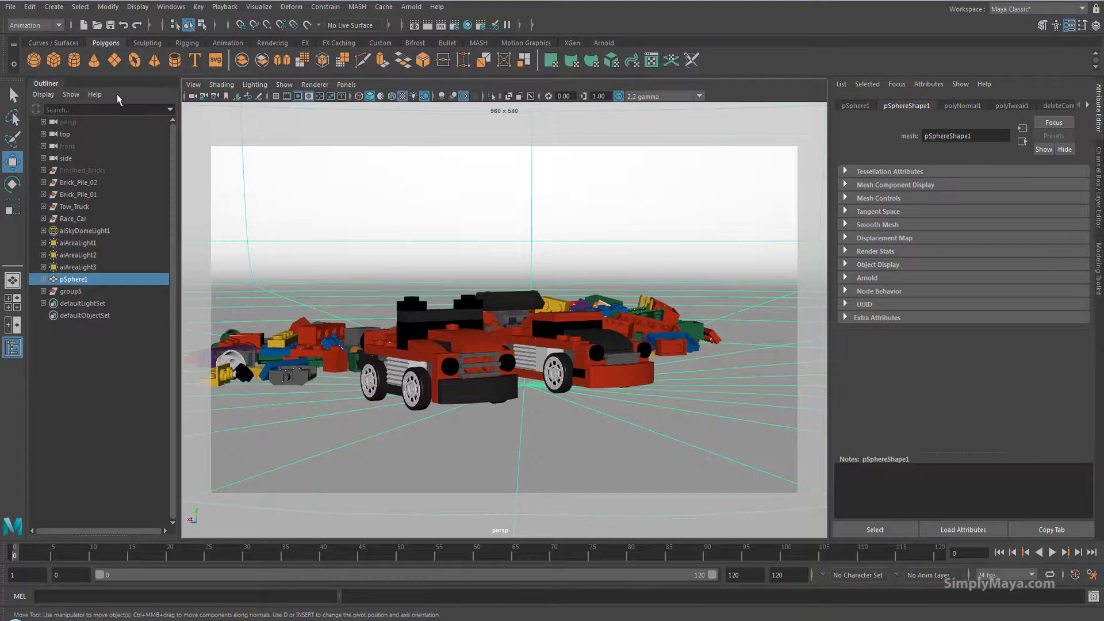
# Create a locator and move it to the centre between the two cars.
pyautogui.click(53, 7)
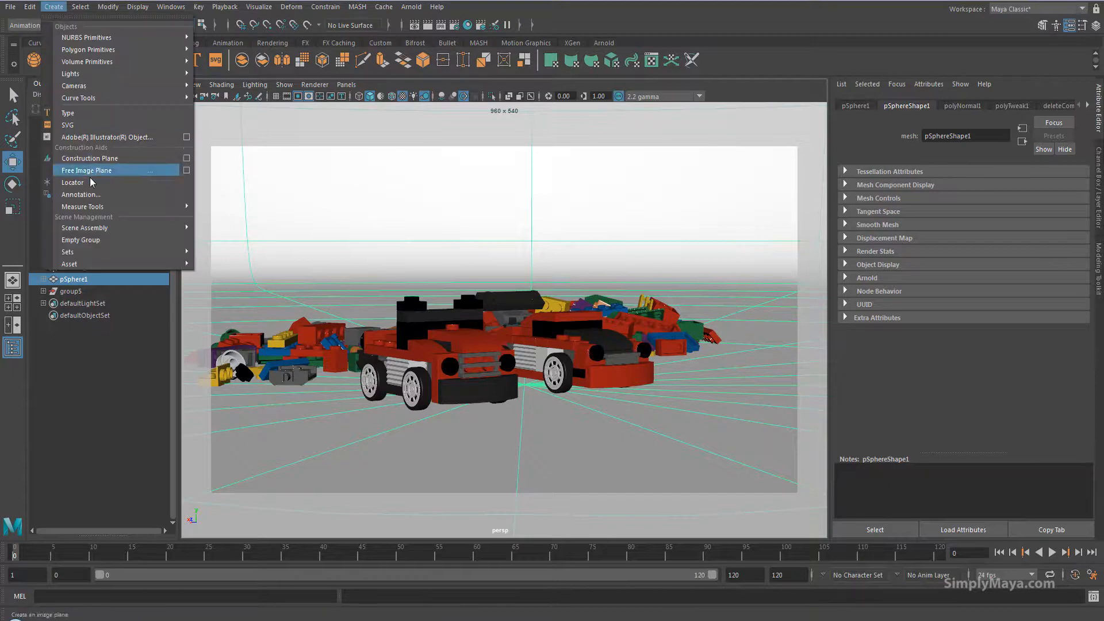
pyautogui.click(72, 183)
pyautogui.keyDown('alt'); pyautogui.moveTo(503, 377); pyautogui.dragTo(421, 292); pyautogui.keyUp('alt')
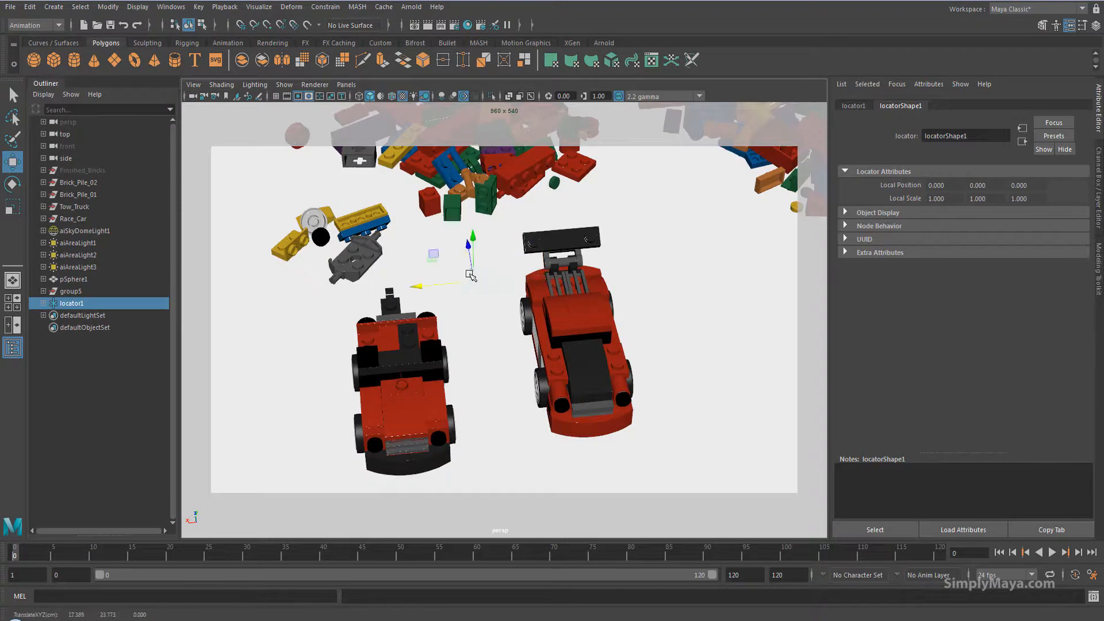
pyautogui.moveTo(466, 243); pyautogui.dragTo(476, 300)
pyautogui.keyDown('alt'); pyautogui.moveTo(397, 340); pyautogui.dragTo(530, 271); pyautogui.keyUp('alt')
pyautogui.scroll(3, 531, 346)
pyautogui.moveTo(532, 347)
pyautogui.keyDown('alt'); pyautogui.mouseDown(button='middle')
pyautogui.moveTo(540, 344)
pyautogui.moveTo(531, 349)
pyautogui.mouseUp(button='middle'); pyautogui.keyUp('alt')
pyautogui.keyDown('alt'); pyautogui.moveTo(531, 349); pyautogui.dragTo(522, 328); pyautogui.keyUp('alt')
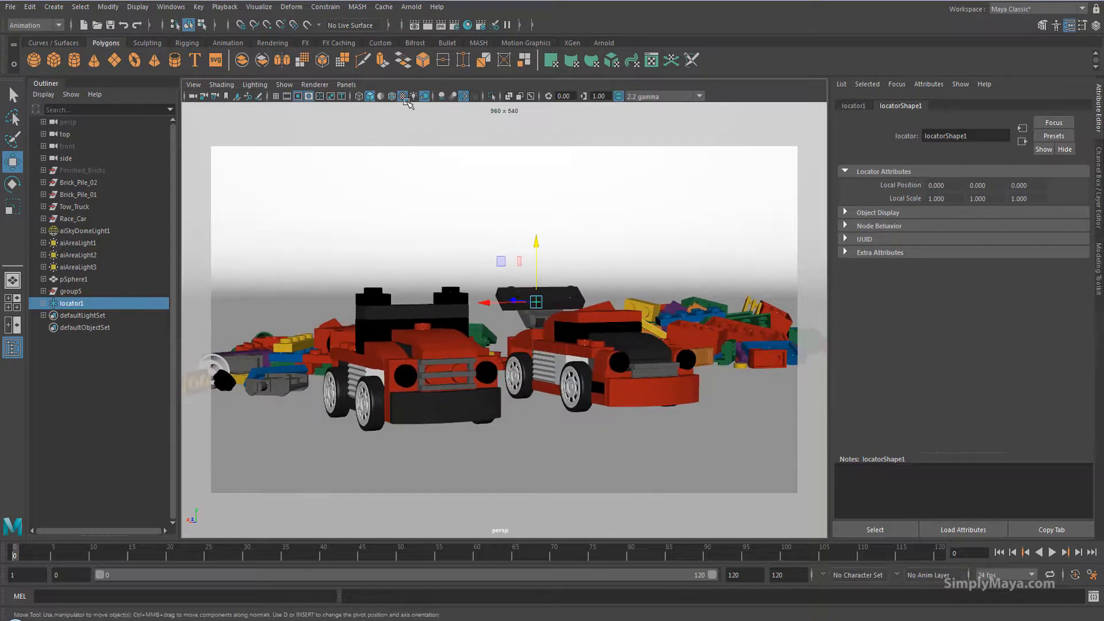
# Create a 120-frame clockwise turntable around the locator and preview its playback from the start.
pyautogui.click(257, 8)
pyautogui.click(382, 50)
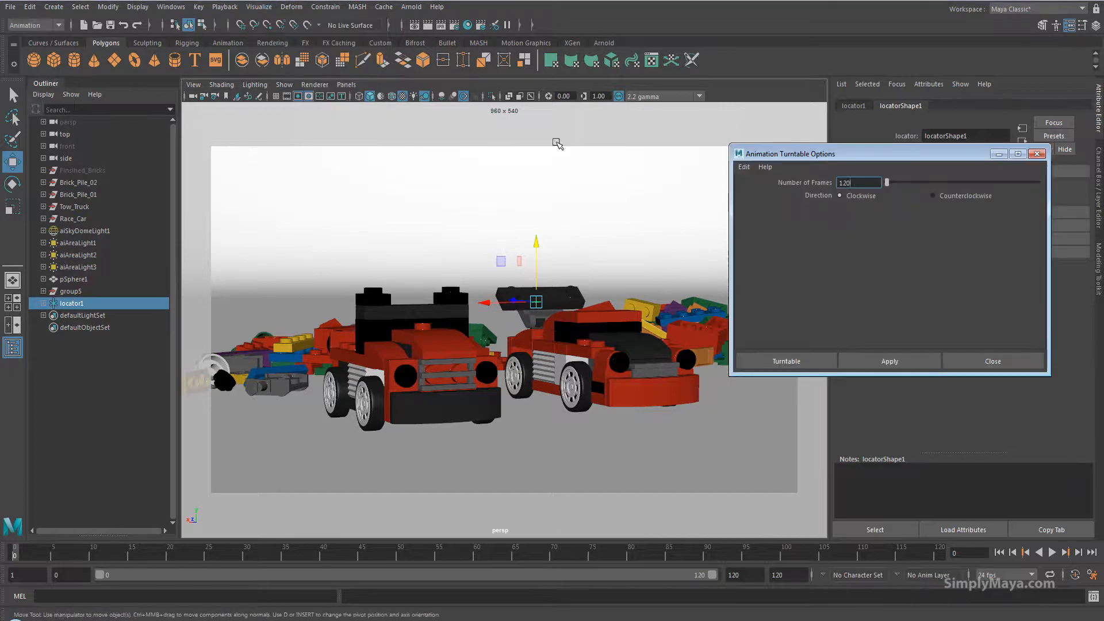
pyautogui.click(811, 361)
pyautogui.click(1052, 553)
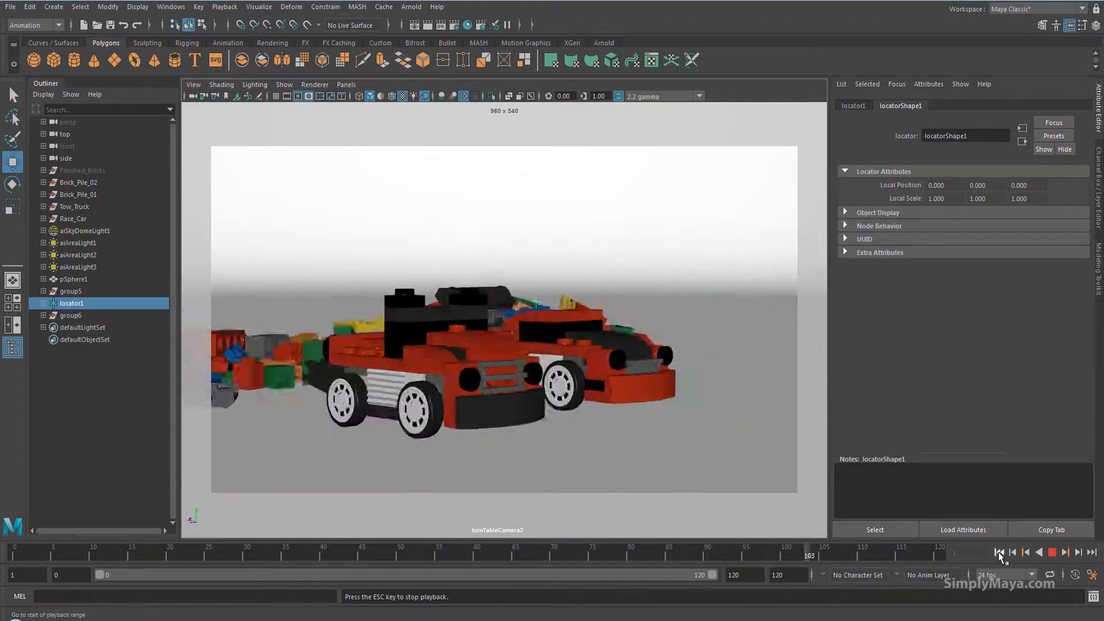
pyautogui.click(999, 553)
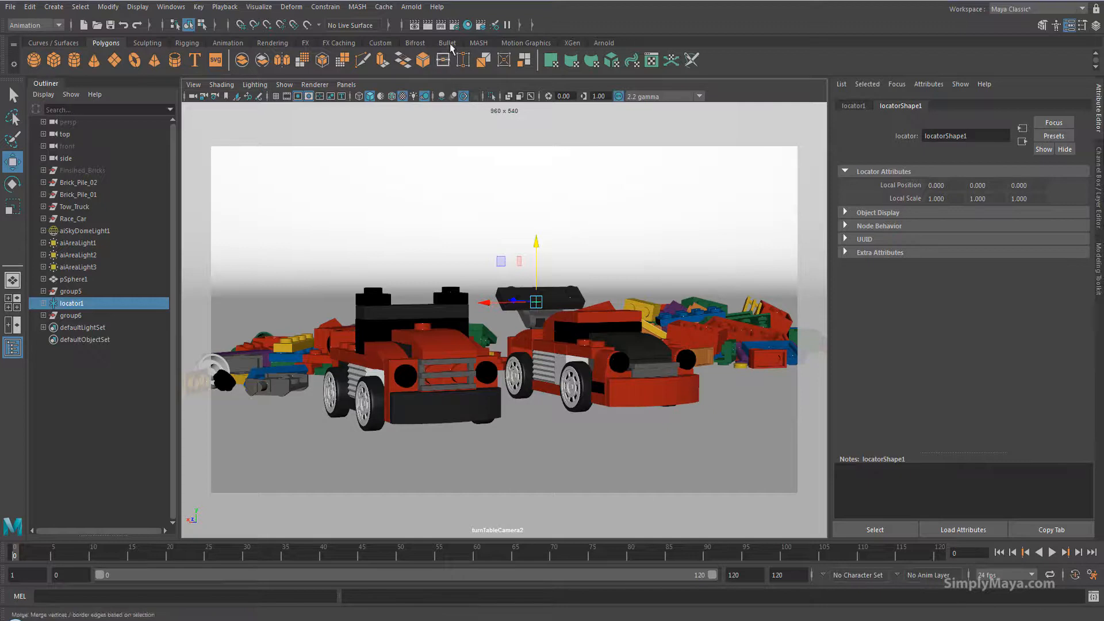
# Open Render Settings and set the frame extension to name.#.ext and the end frame to 120.
pyautogui.click(454, 25)
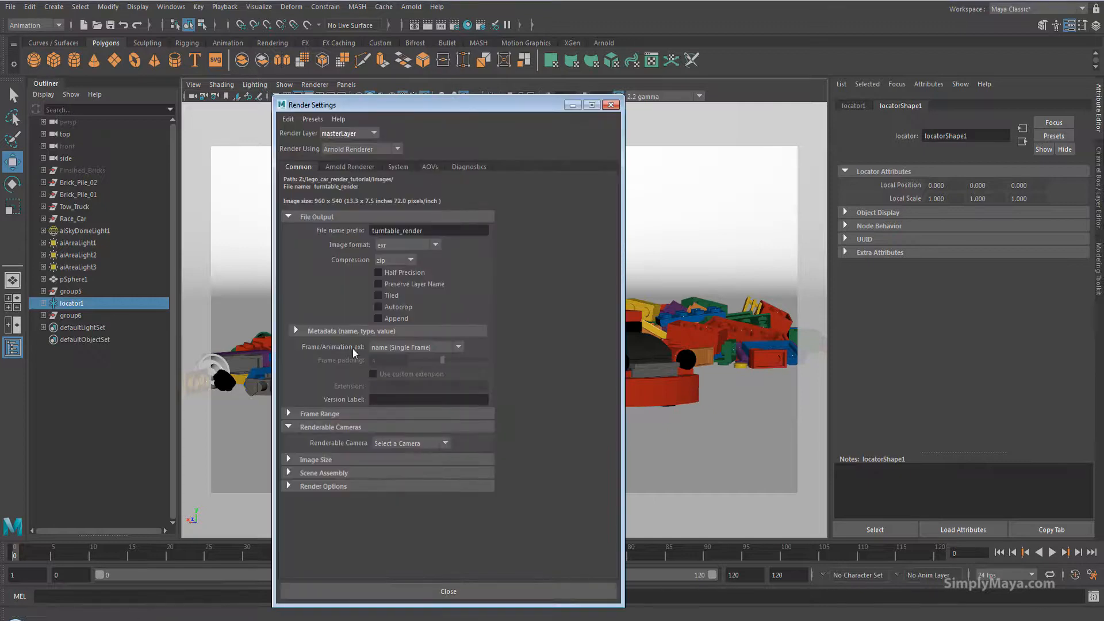
pyautogui.click(296, 414)
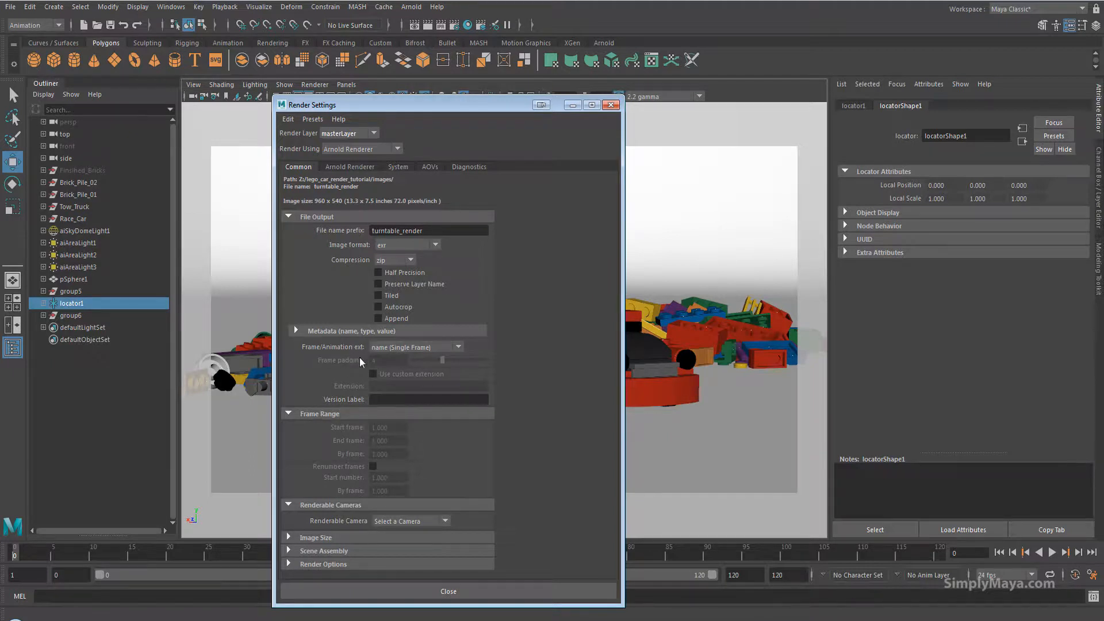
pyautogui.click(412, 348)
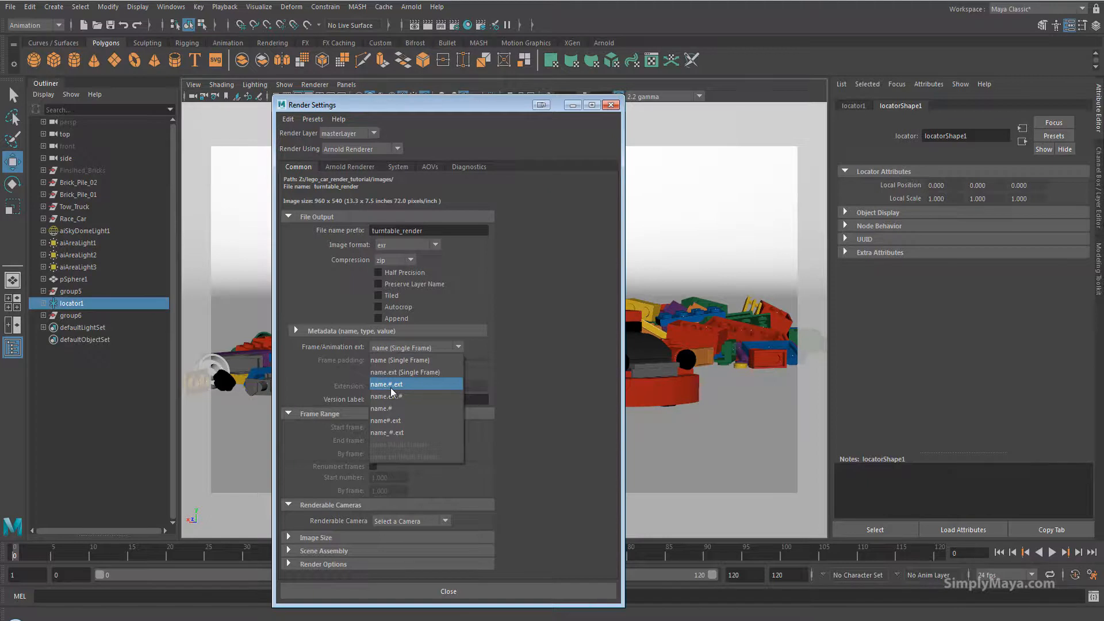
pyautogui.click(402, 384)
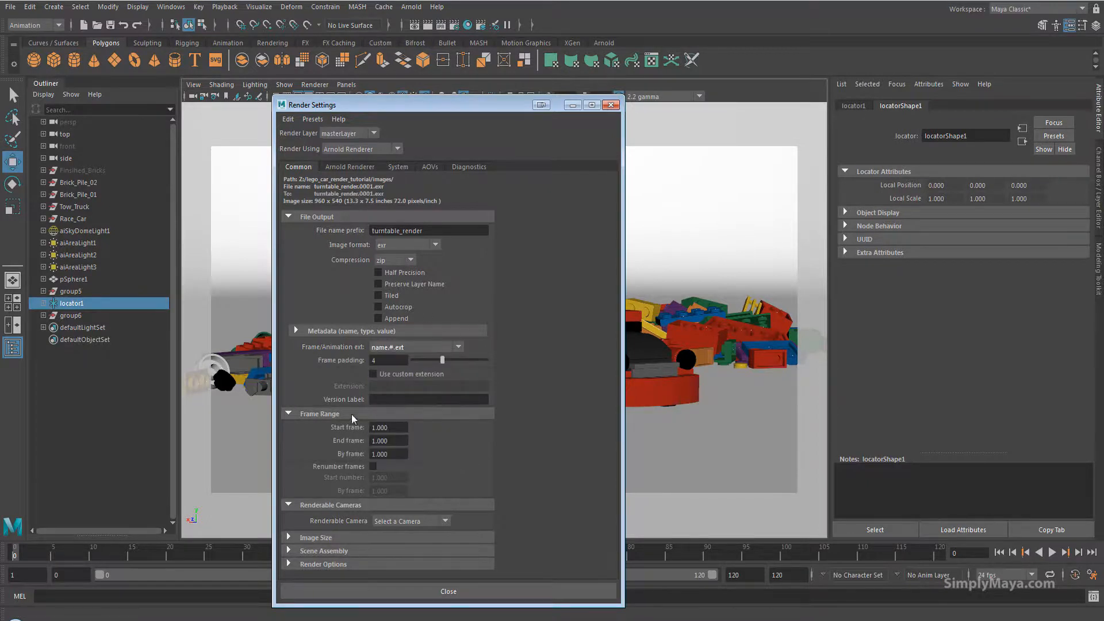
pyautogui.click(390, 440)
pyautogui.write('120')
# Set the image format to png and the renderable camera to turnTableCamera2.
pyautogui.click(406, 245)
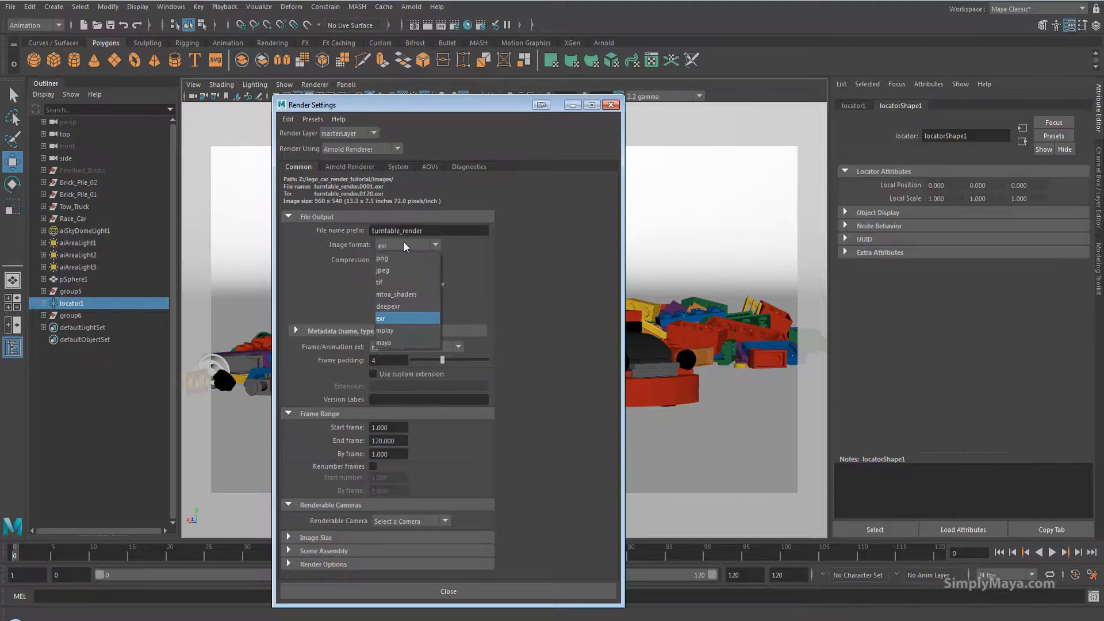
pyautogui.click(405, 258)
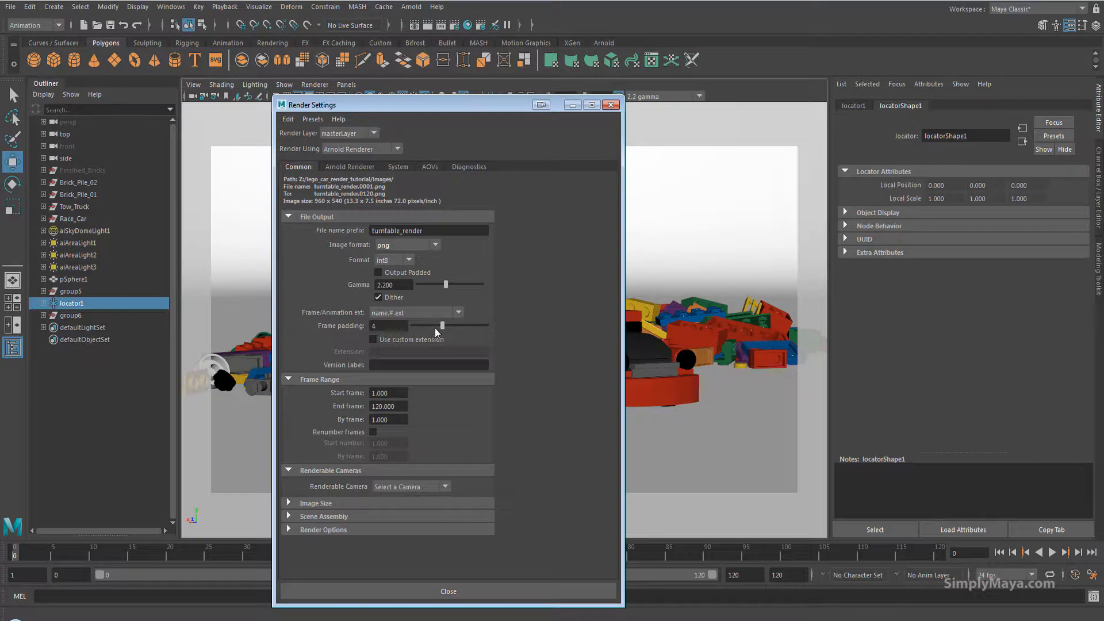
pyautogui.moveTo(443, 326); pyautogui.dragTo(438, 327)
pyautogui.click(440, 324)
pyautogui.click(426, 484)
pyautogui.click(433, 537)
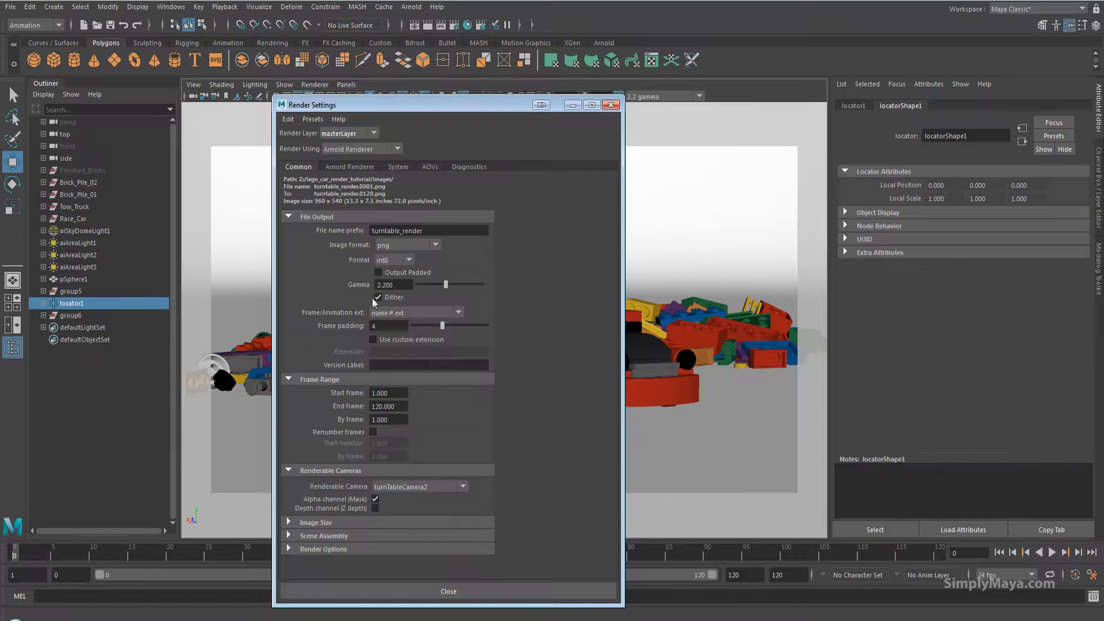
# Review the Arnold Renderer, System and AOVs tabs of the render settings.
pyautogui.click(365, 168)
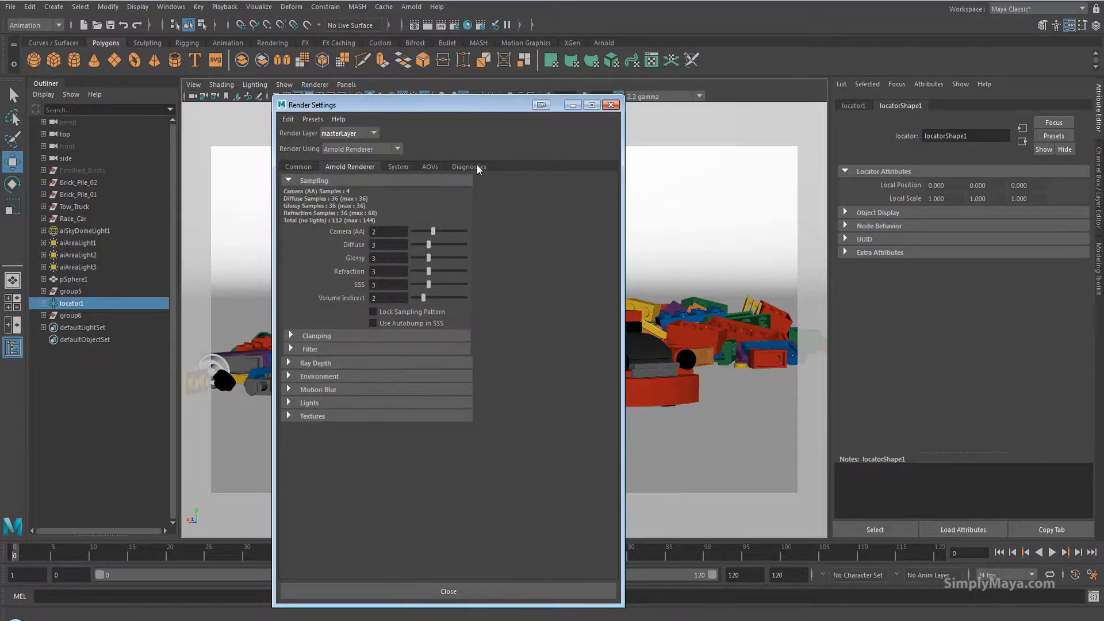
pyautogui.click(399, 168)
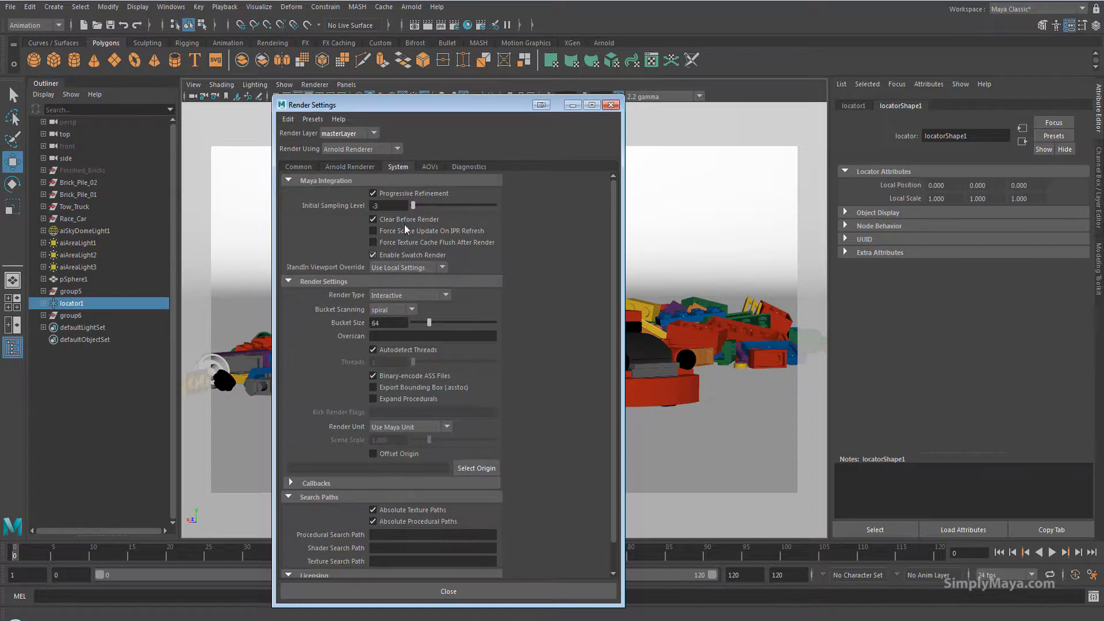
pyautogui.click(426, 168)
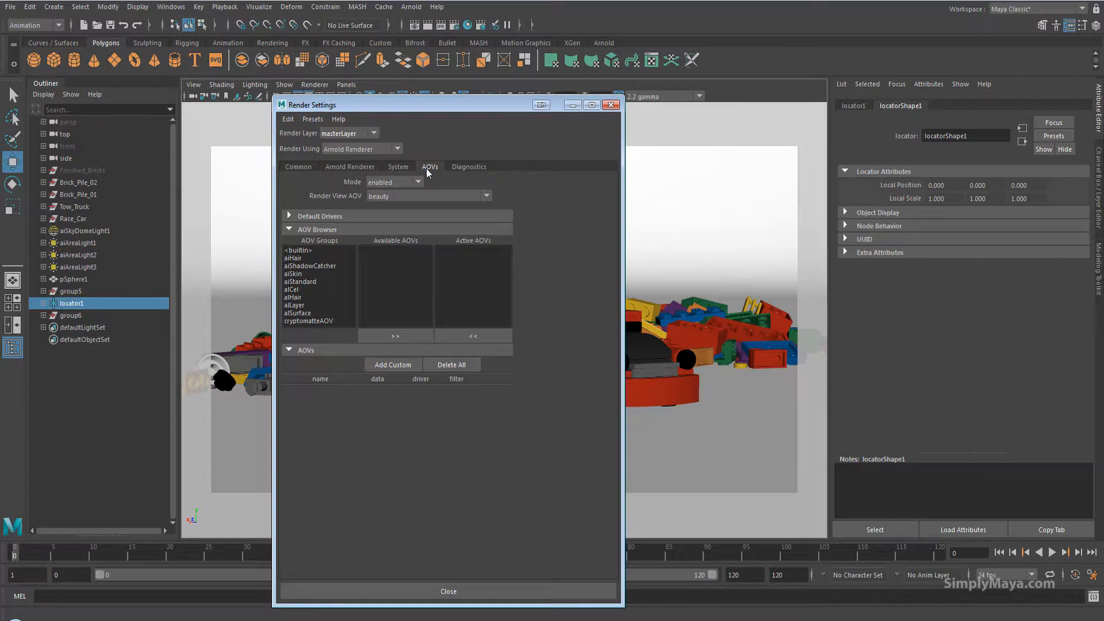
pyautogui.click(297, 167)
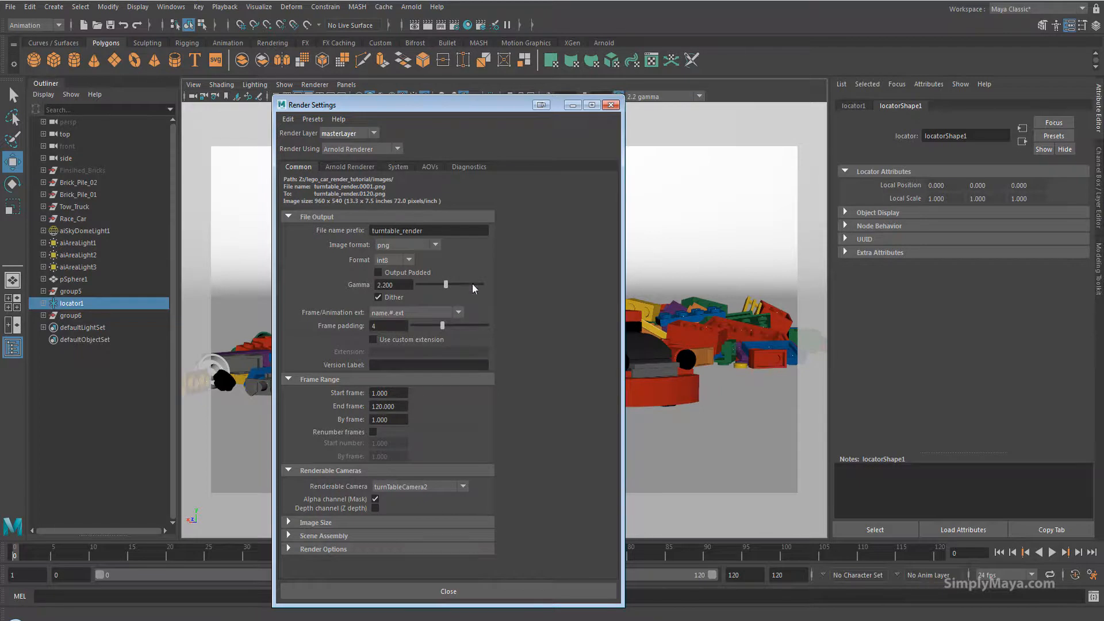
# Change the file name prefix to turntable_renderv2 and close the render settings.
pyautogui.click(429, 229)
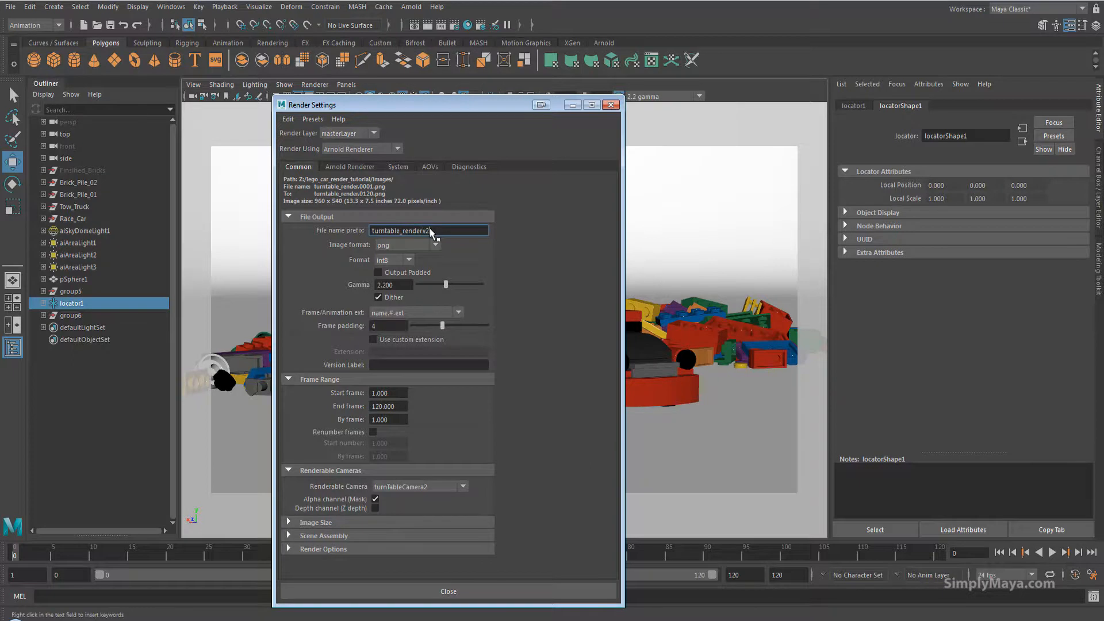
pyautogui.click(391, 325)
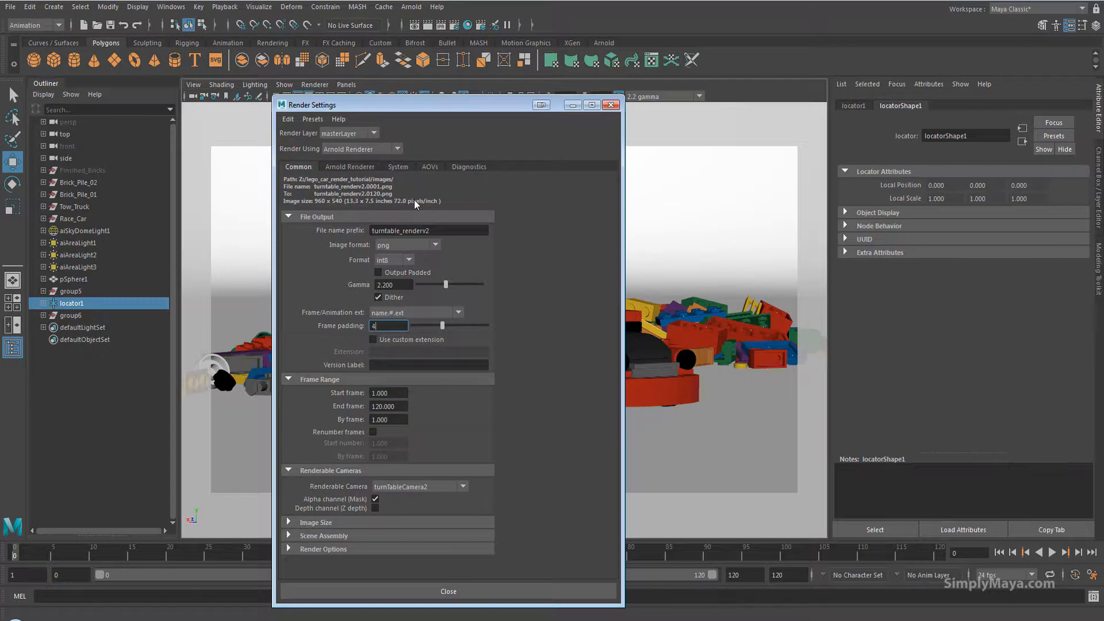
pyautogui.click(460, 590)
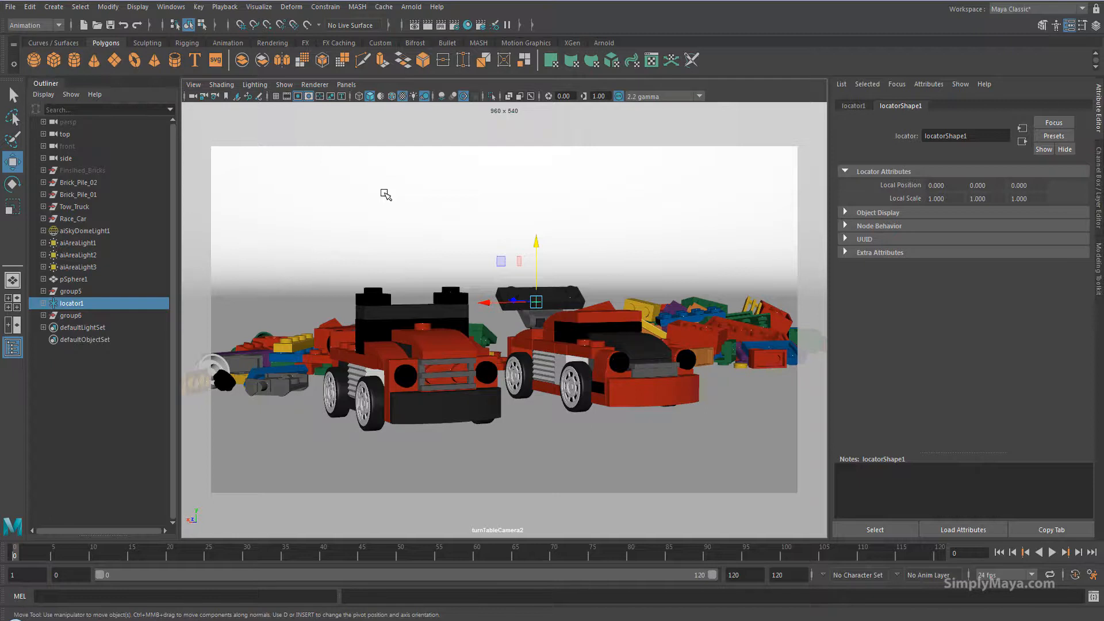
# Open the Project Window to check the project's image locations.
pyautogui.click(11, 6)
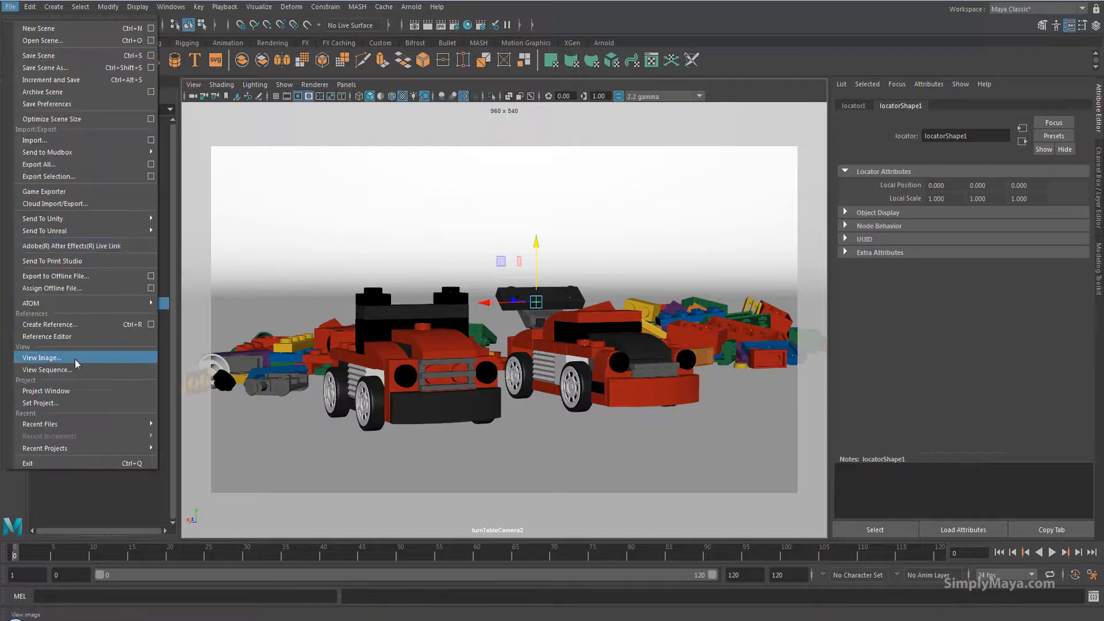
pyautogui.click(75, 391)
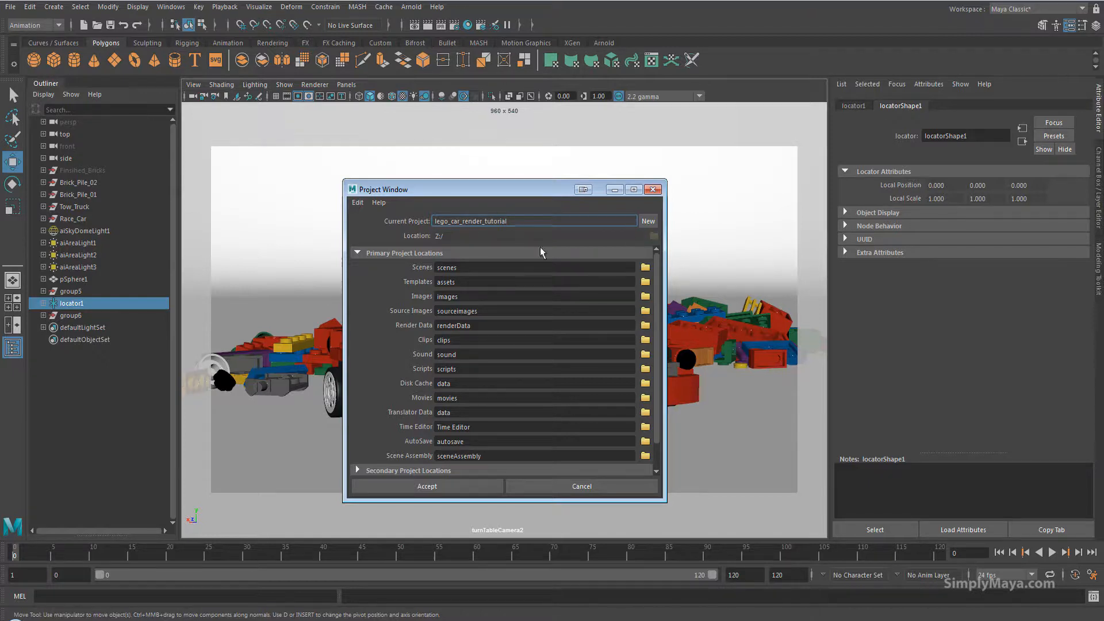
pyautogui.click(531, 484)
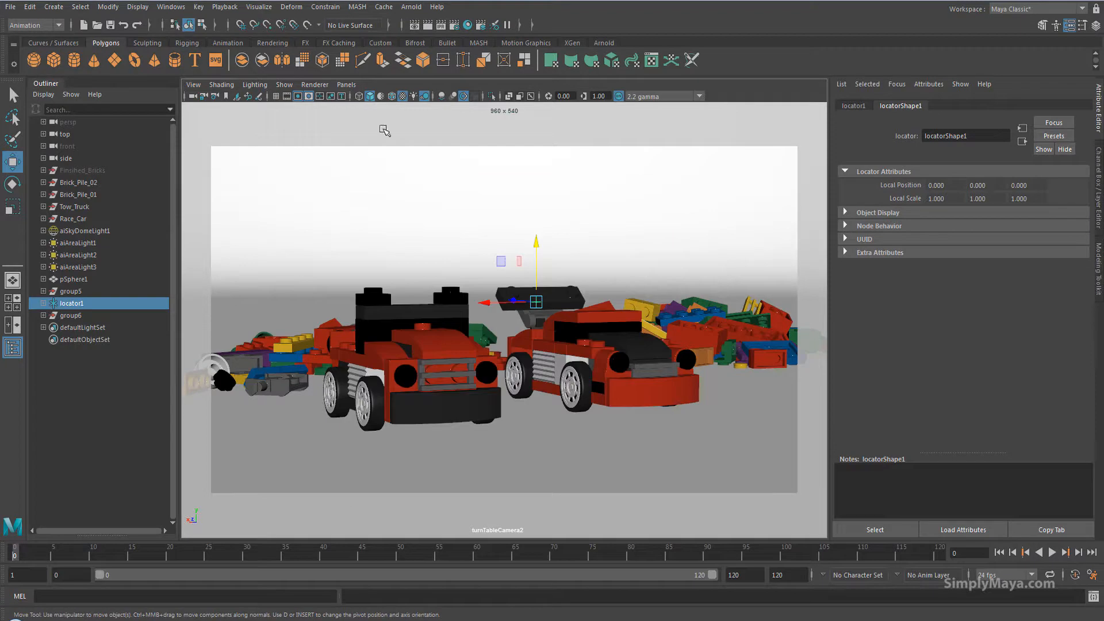
# Switch to the Rendering menu set and open the Render Sequence options.
pyautogui.click(58, 26)
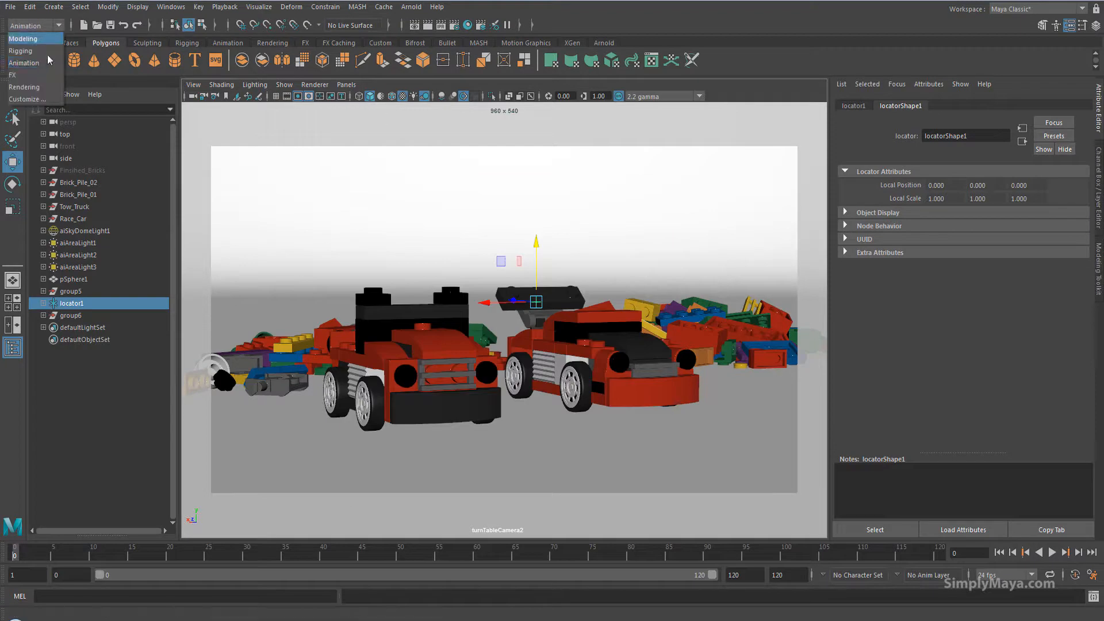
pyautogui.click(48, 88)
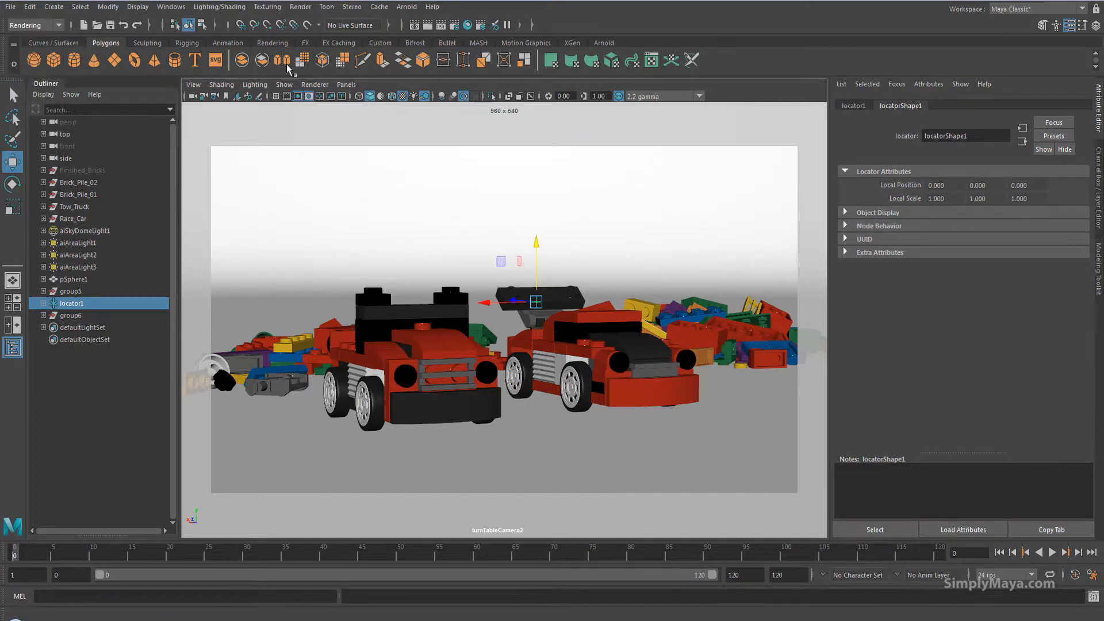
pyautogui.click(300, 6)
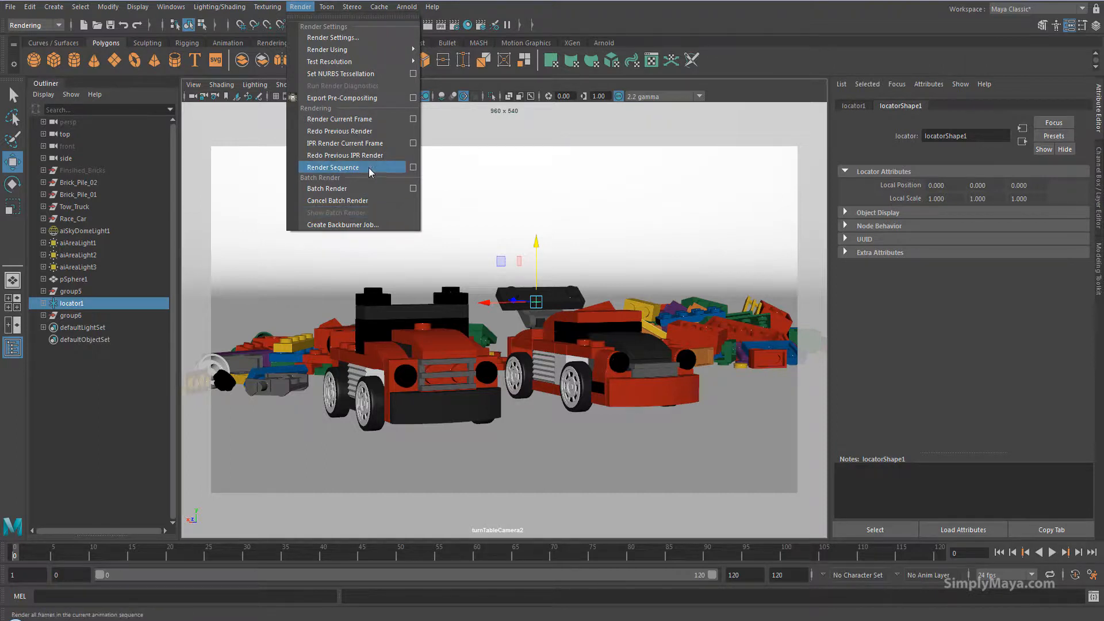
pyautogui.click(412, 167)
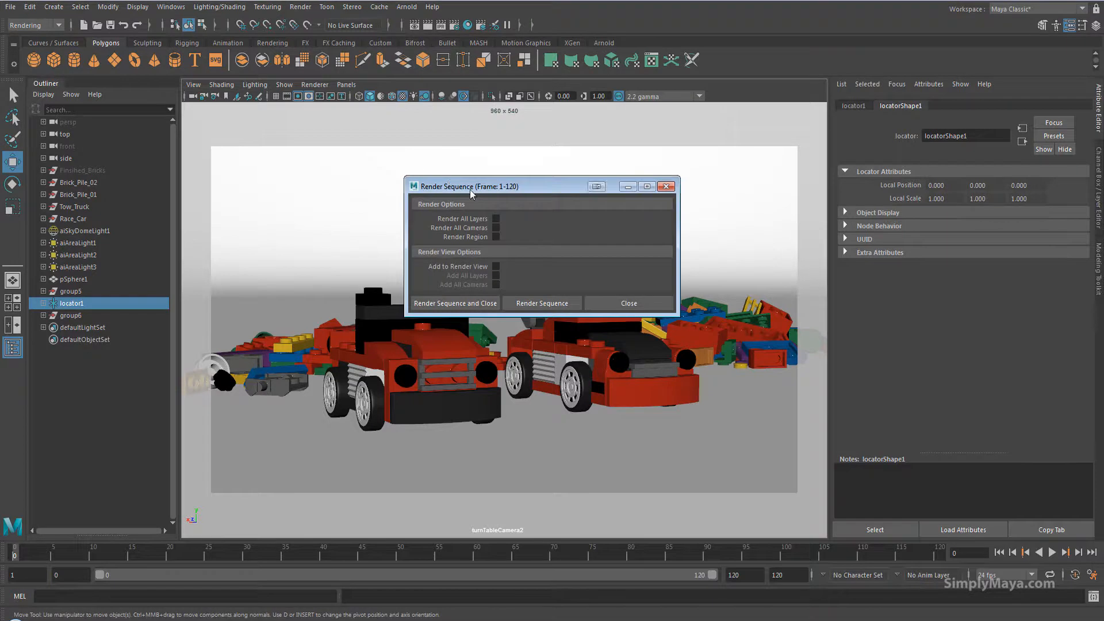
# Set the timeline to the first frame and start Render Sequence and Close.
pyautogui.moveTo(449, 187); pyautogui.dragTo(722, 112)
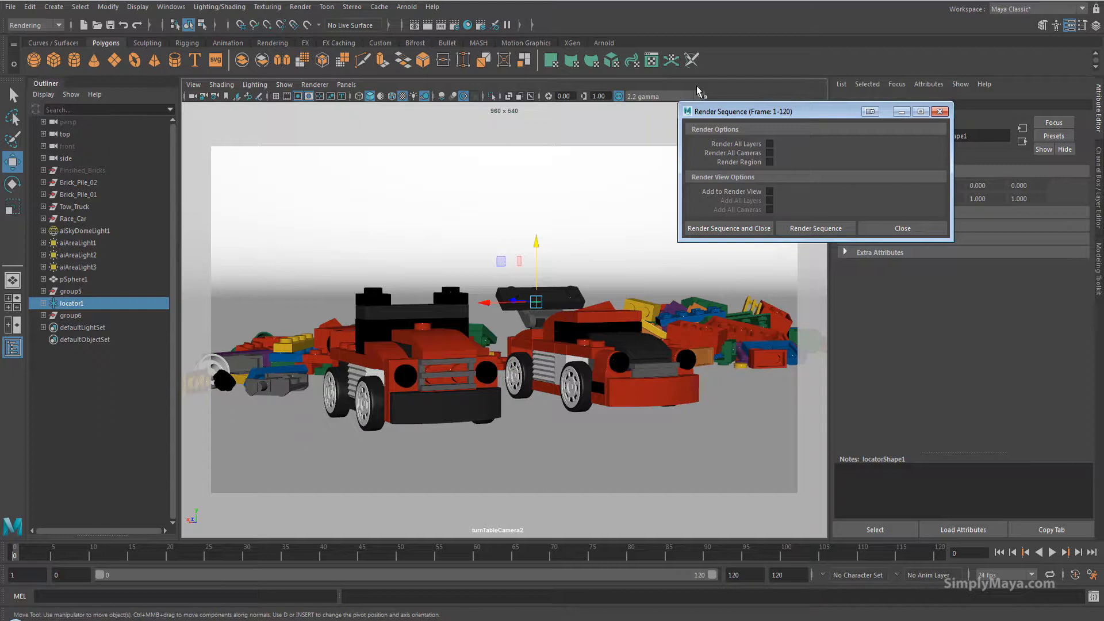
pyautogui.click(23, 555)
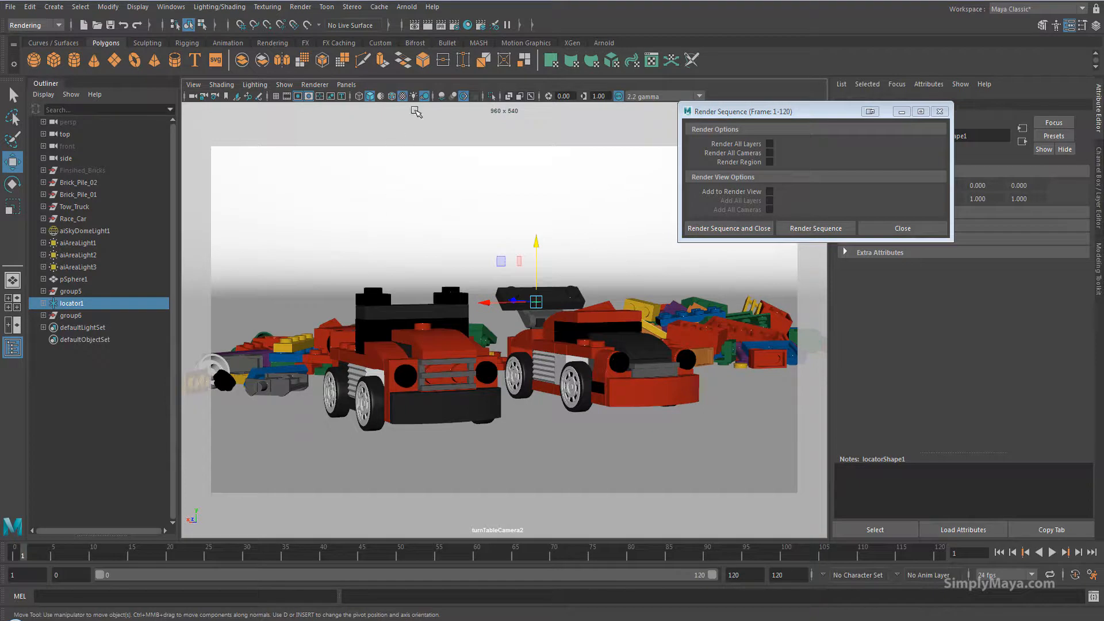
pyautogui.click(31, 554)
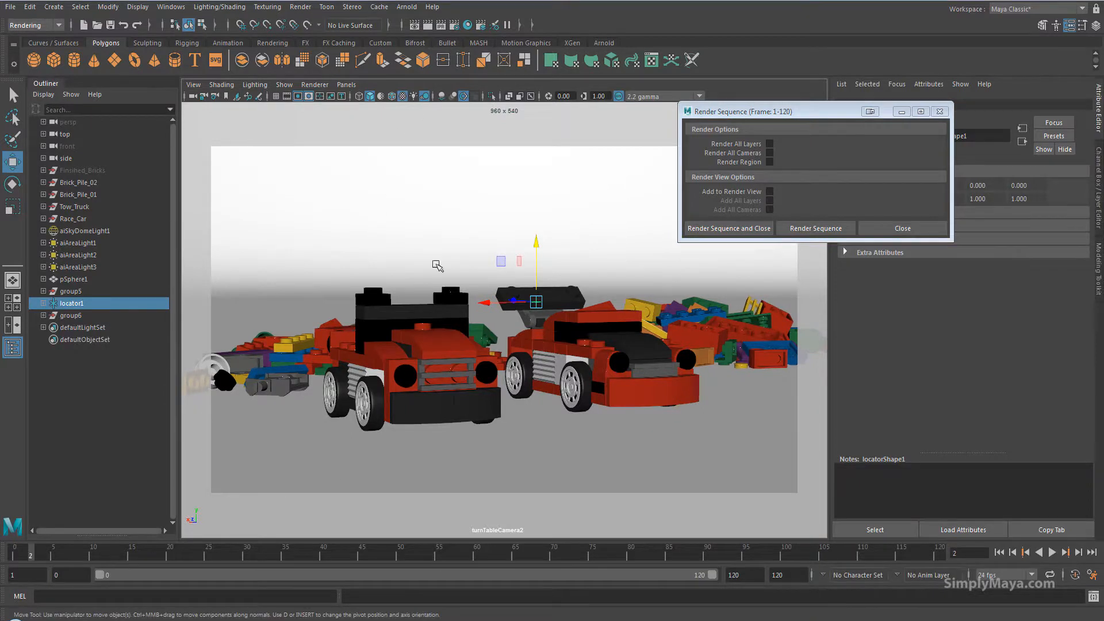
pyautogui.click(15, 555)
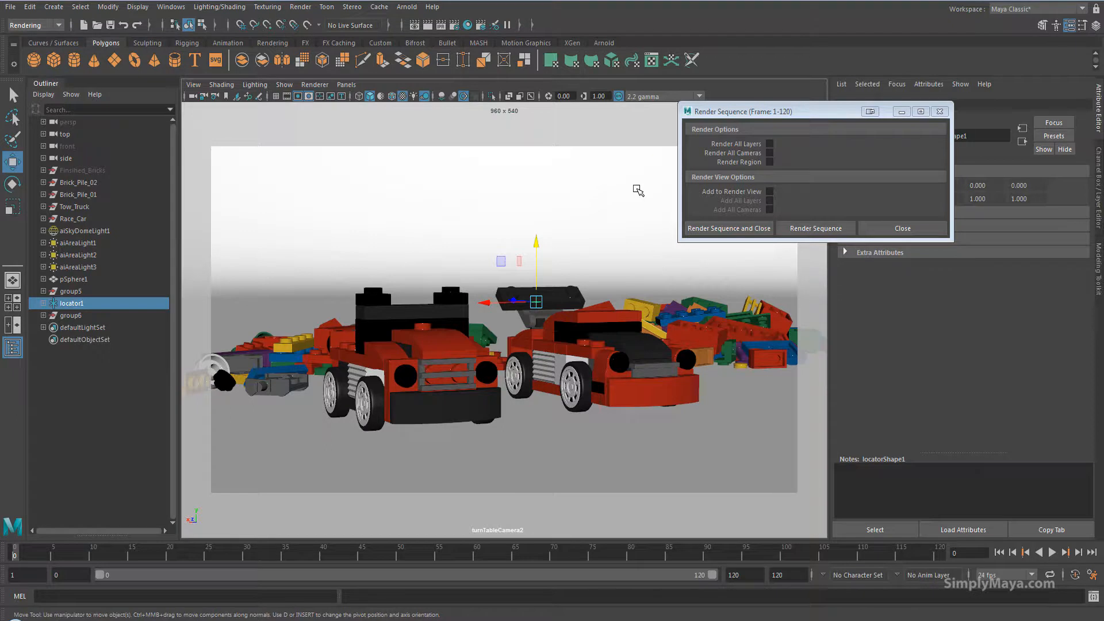
pyautogui.click(715, 228)
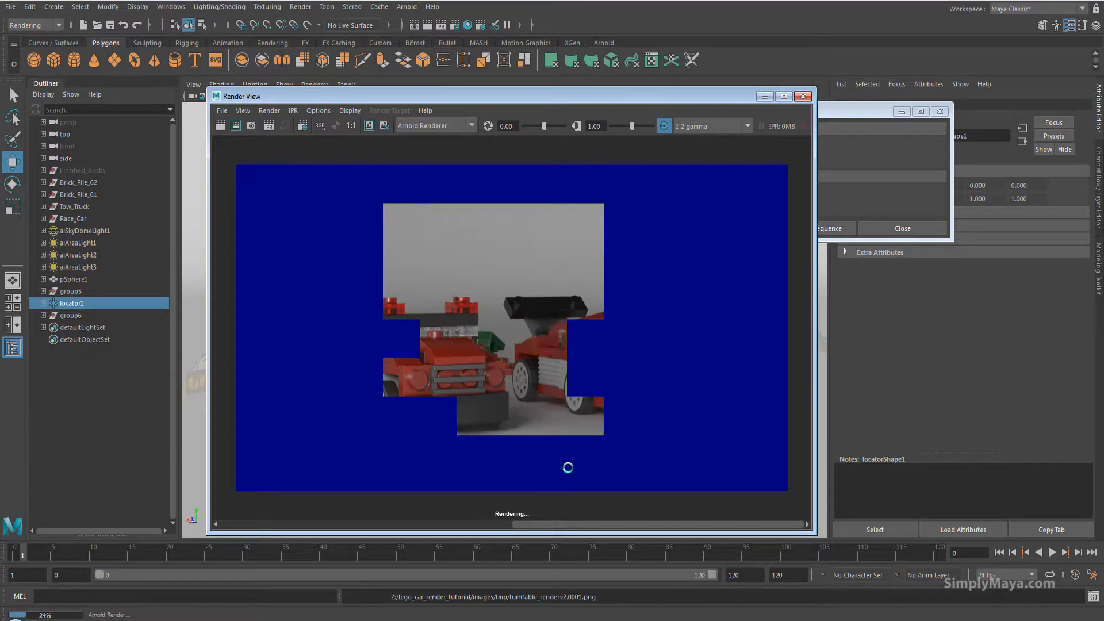
# Switch to the file explorer and browse the rendered turntable images in the tmp folder.
pyautogui.hotkey('alt', 'Tab')
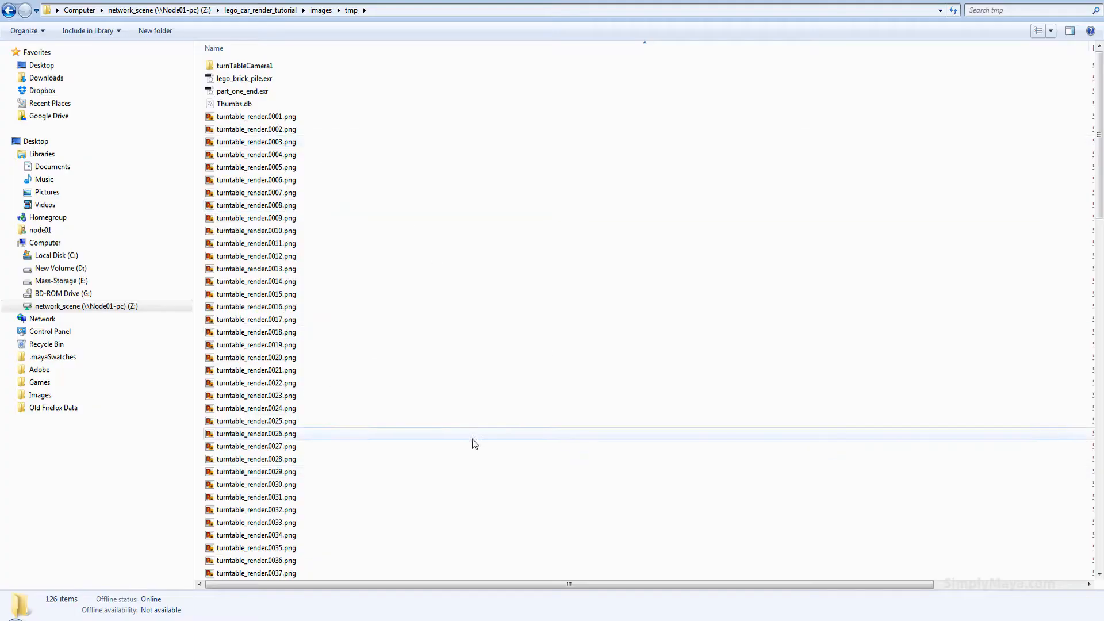
pyautogui.moveTo(1100, 170); pyautogui.dragTo(1082, 530)
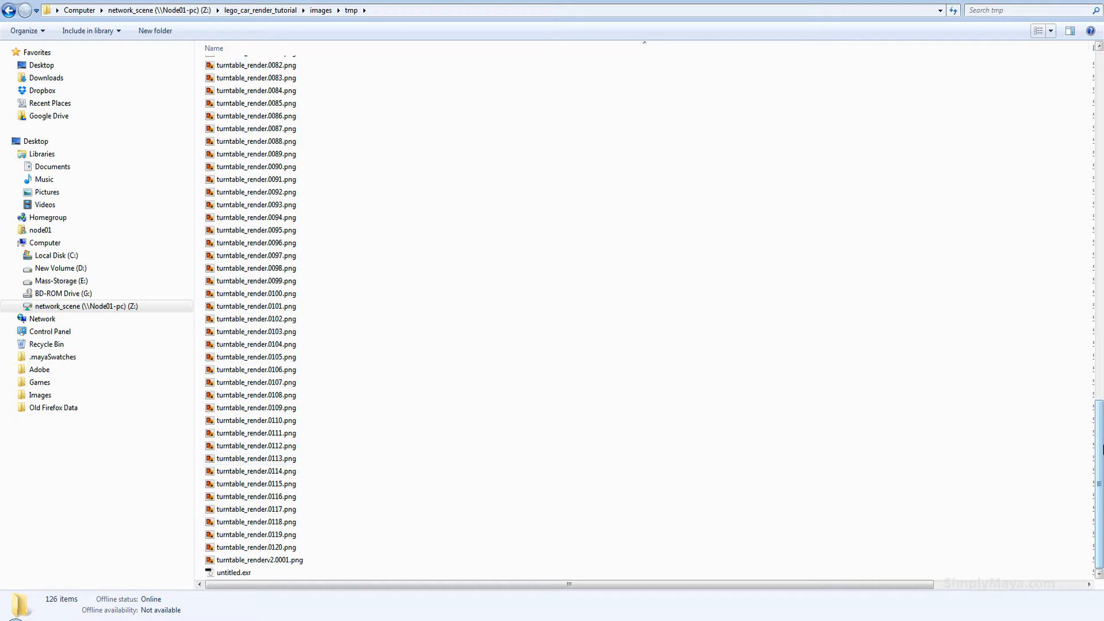
pyautogui.moveTo(1100, 440); pyautogui.dragTo(1101, 90)
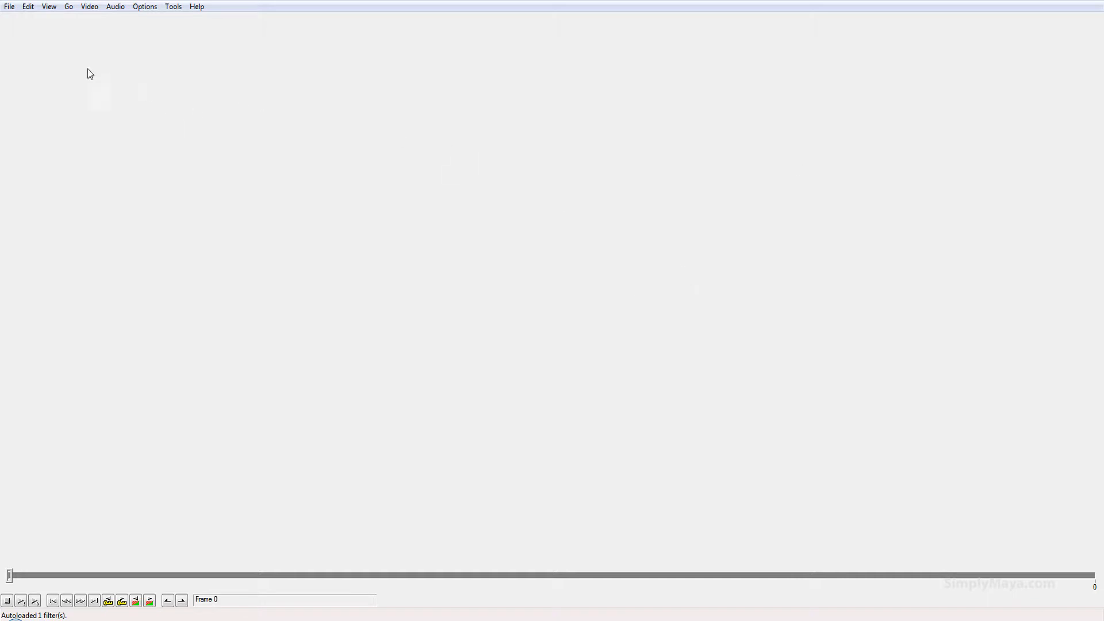
# In VirtualDub, open turntable_render.0001.png as an image sequence and preview its playback.
pyautogui.click(10, 8)
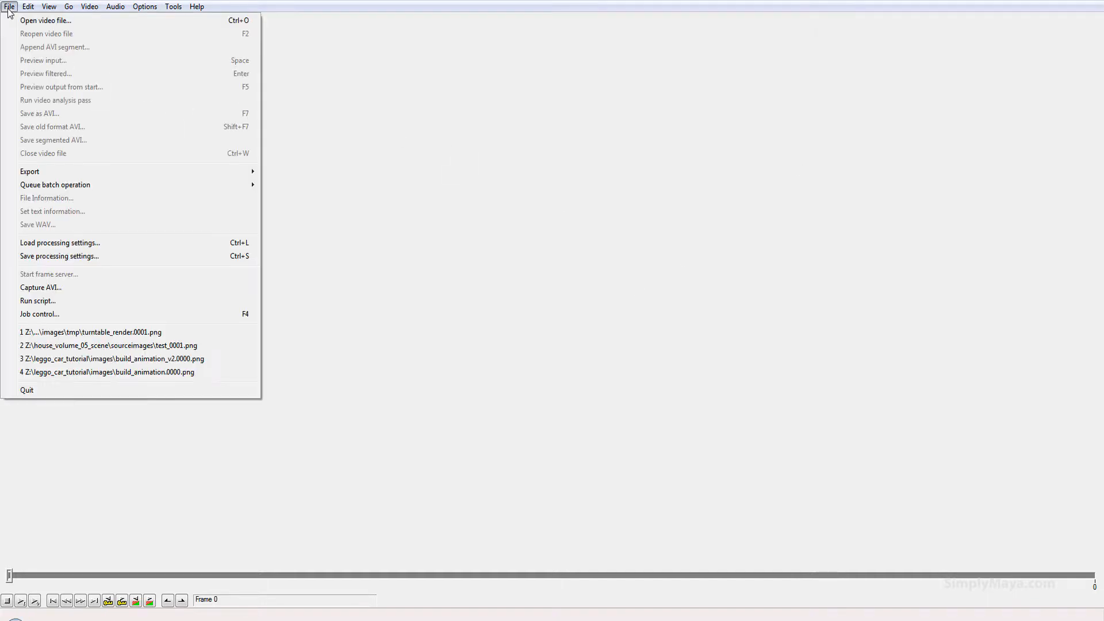
pyautogui.click(33, 23)
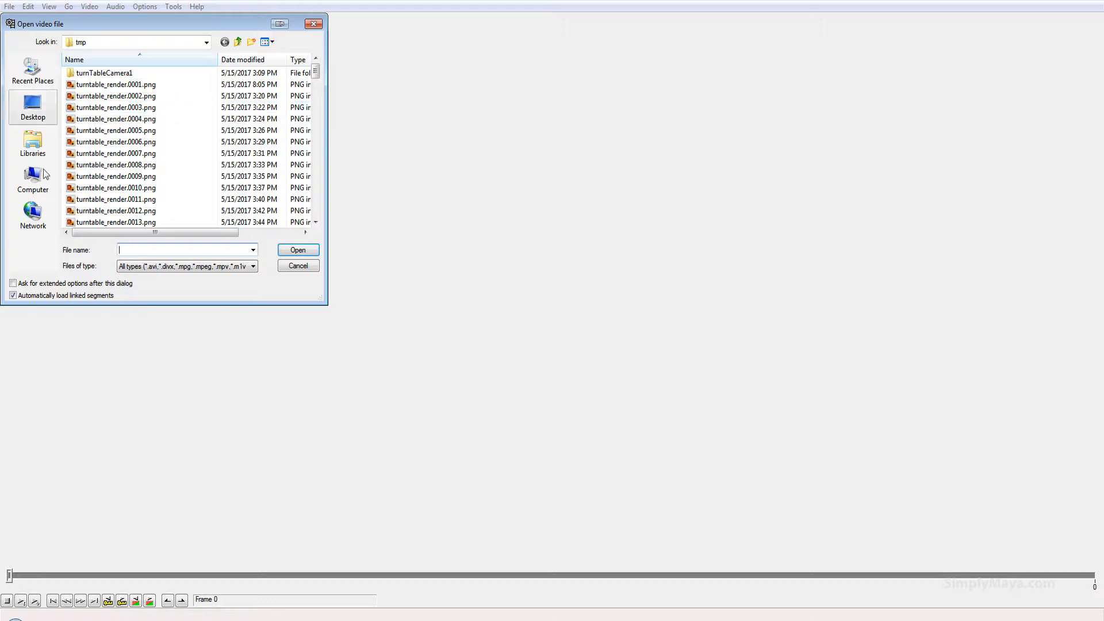
pyautogui.click(149, 87)
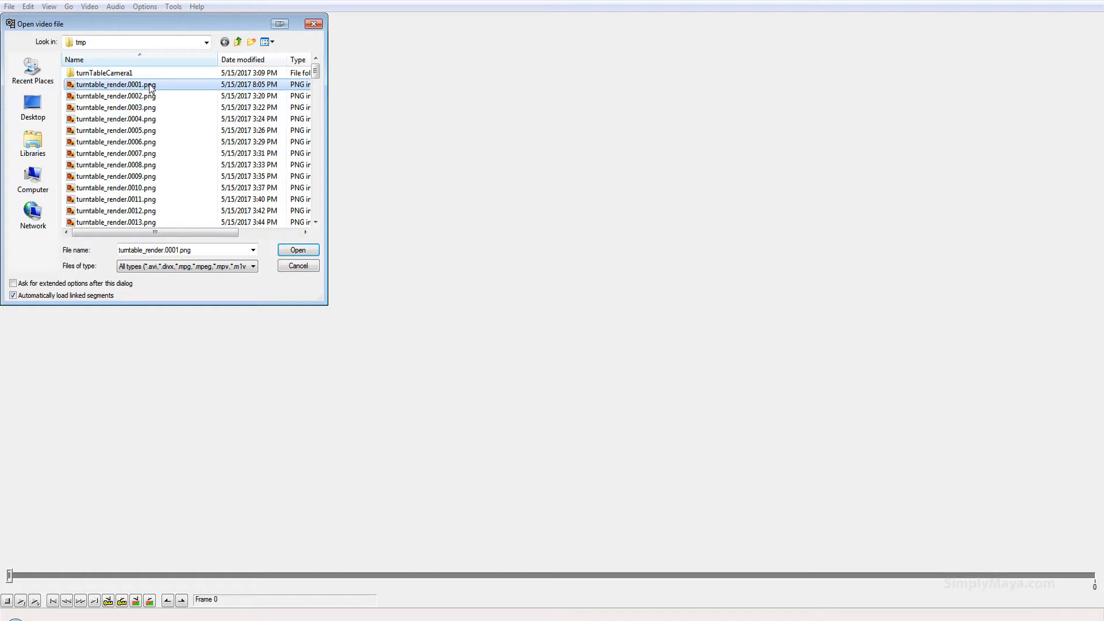
pyautogui.click(298, 250)
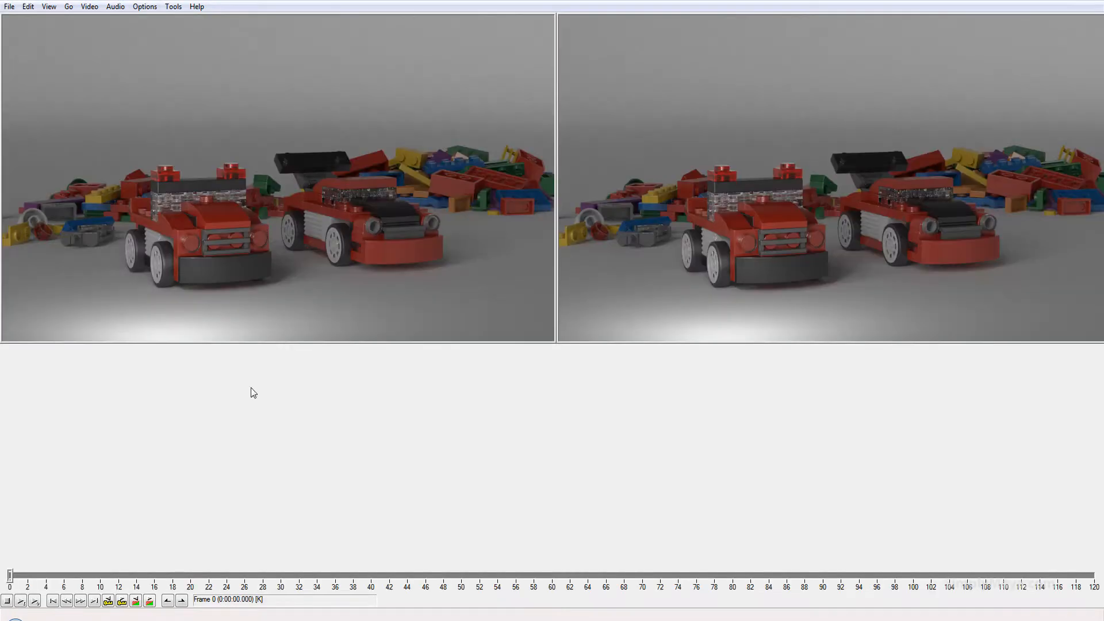
pyautogui.click(21, 600)
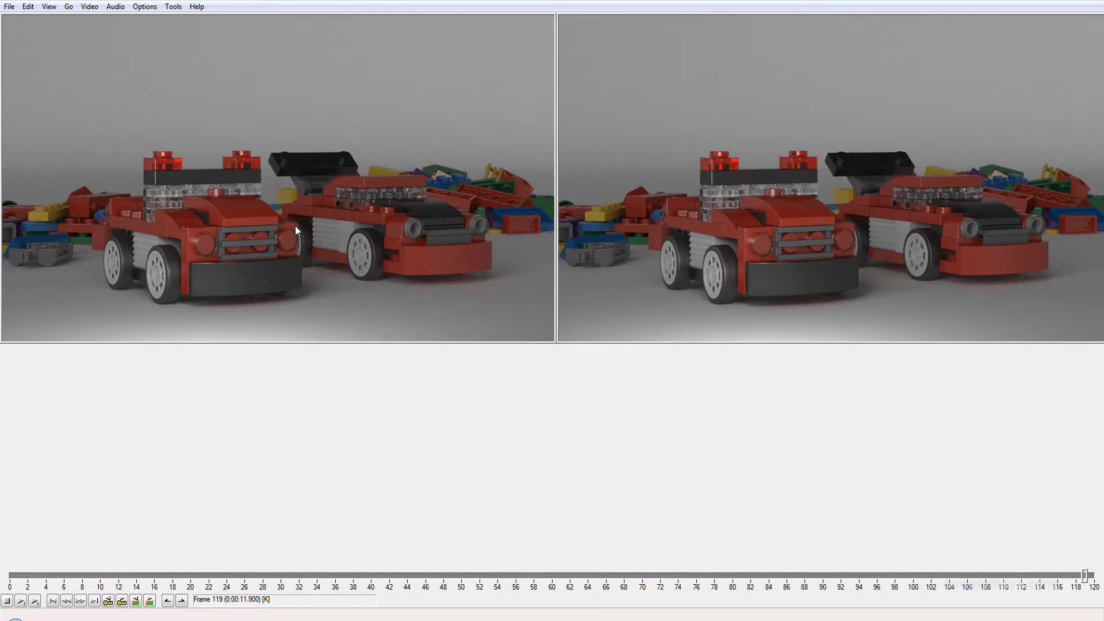
pyautogui.moveTo(1084, 575); pyautogui.dragTo(7, 566)
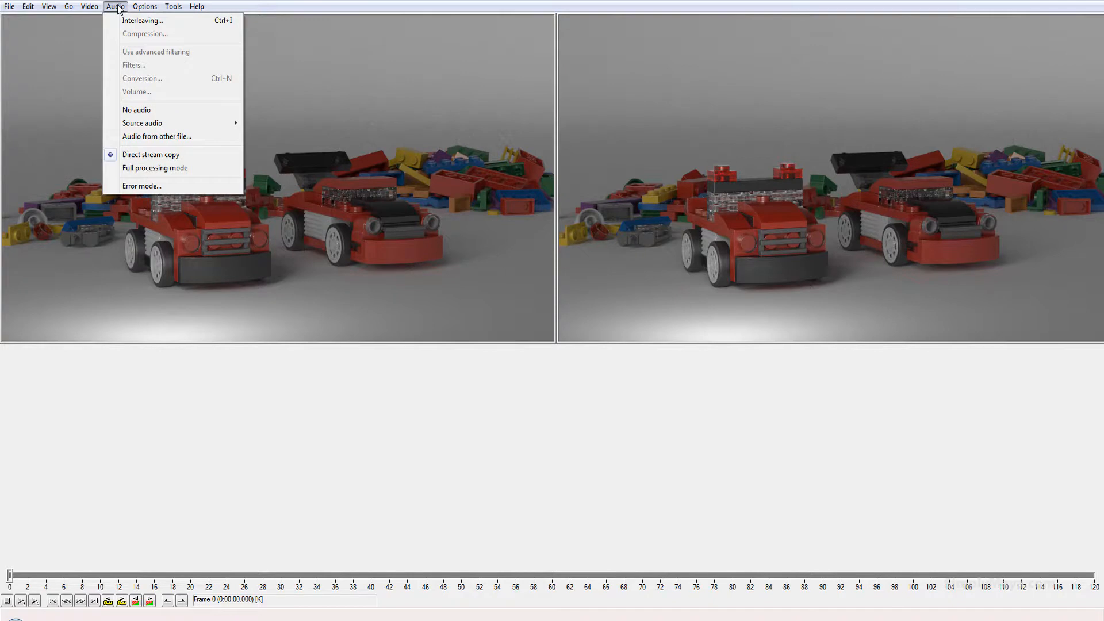
# Change the video frame rate to 15 fps.
pyautogui.moveTo(184, 123)
pyautogui.moveTo(89, 6)
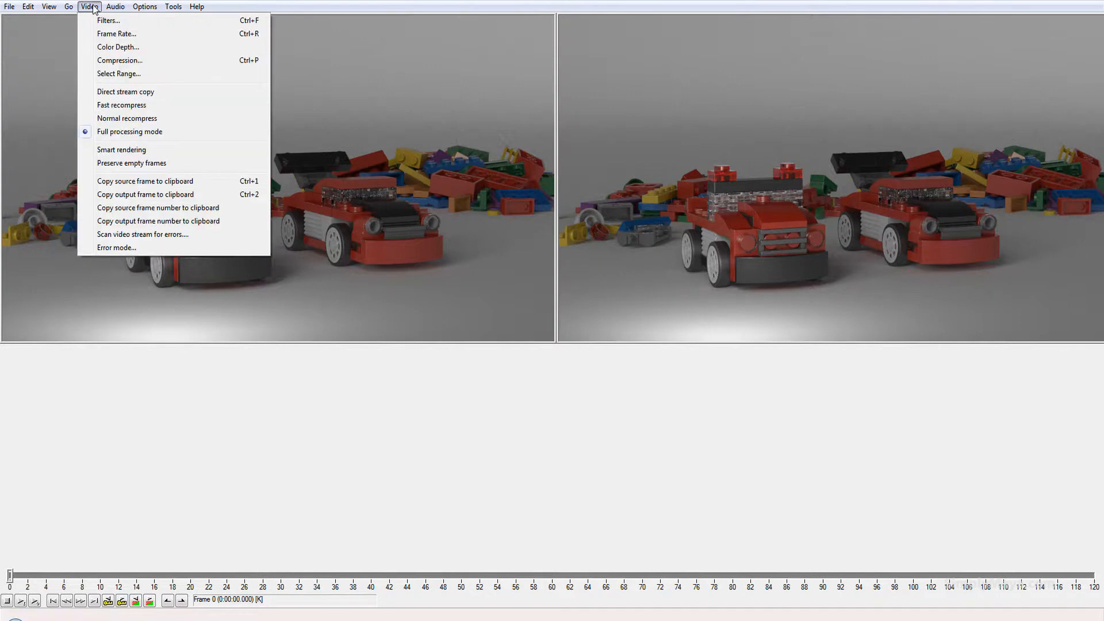
pyautogui.click(139, 34)
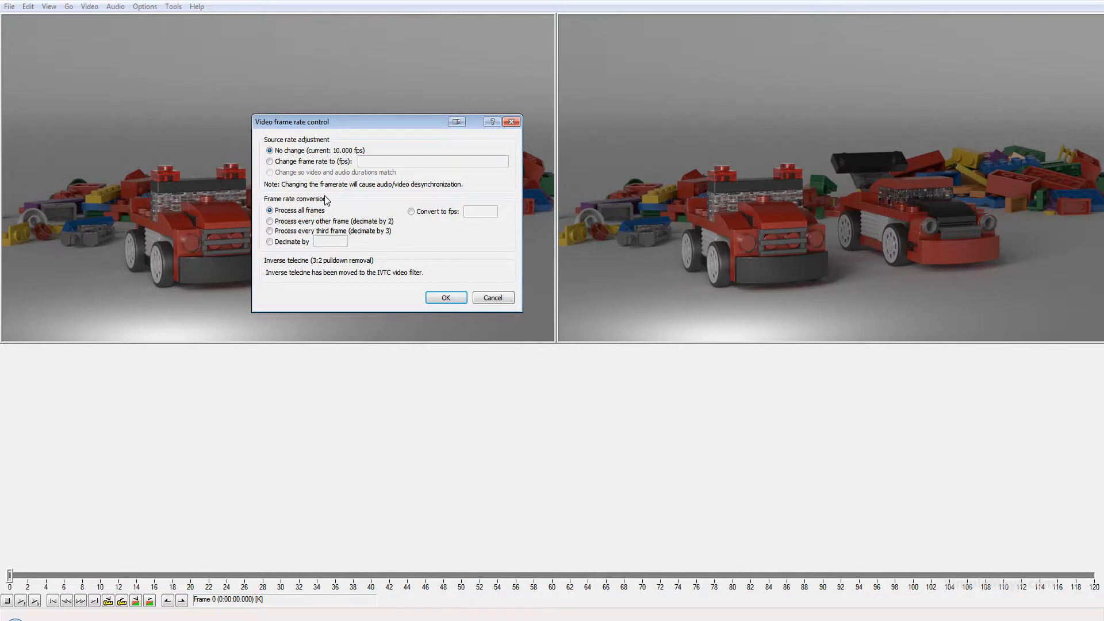
pyautogui.click(300, 163)
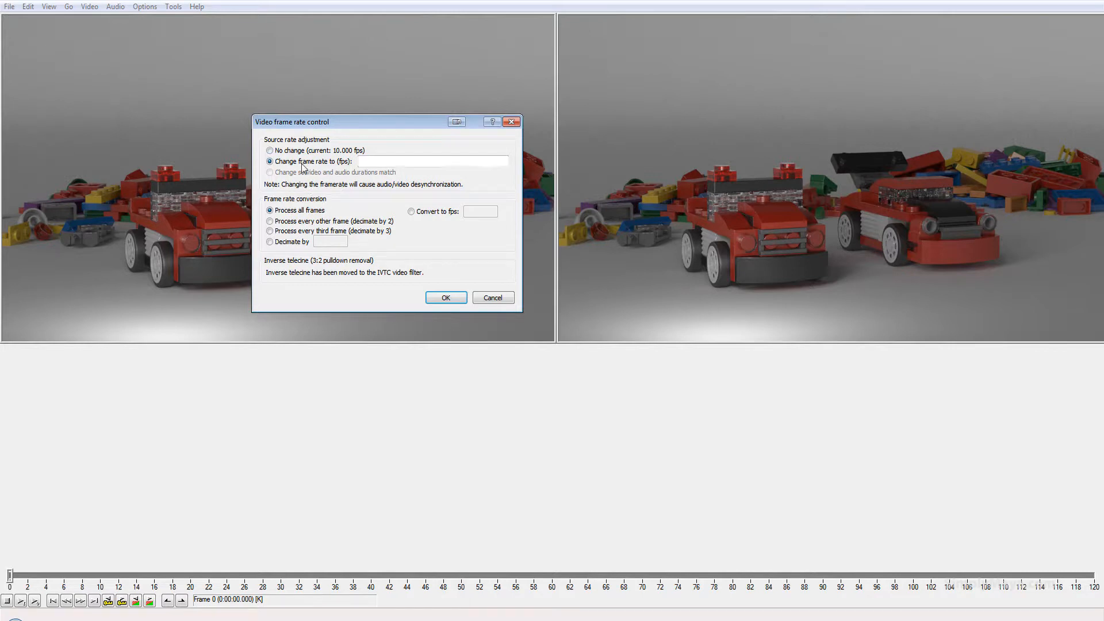
pyautogui.click(388, 162)
pyautogui.click(445, 298)
pyautogui.click(89, 8)
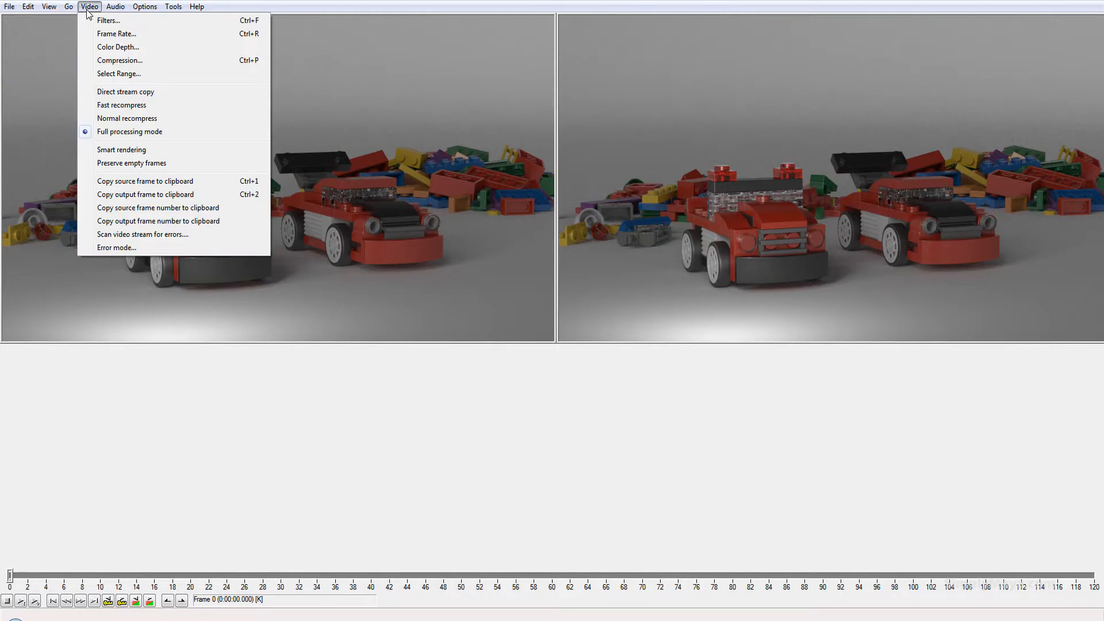
pyautogui.click(88, 8)
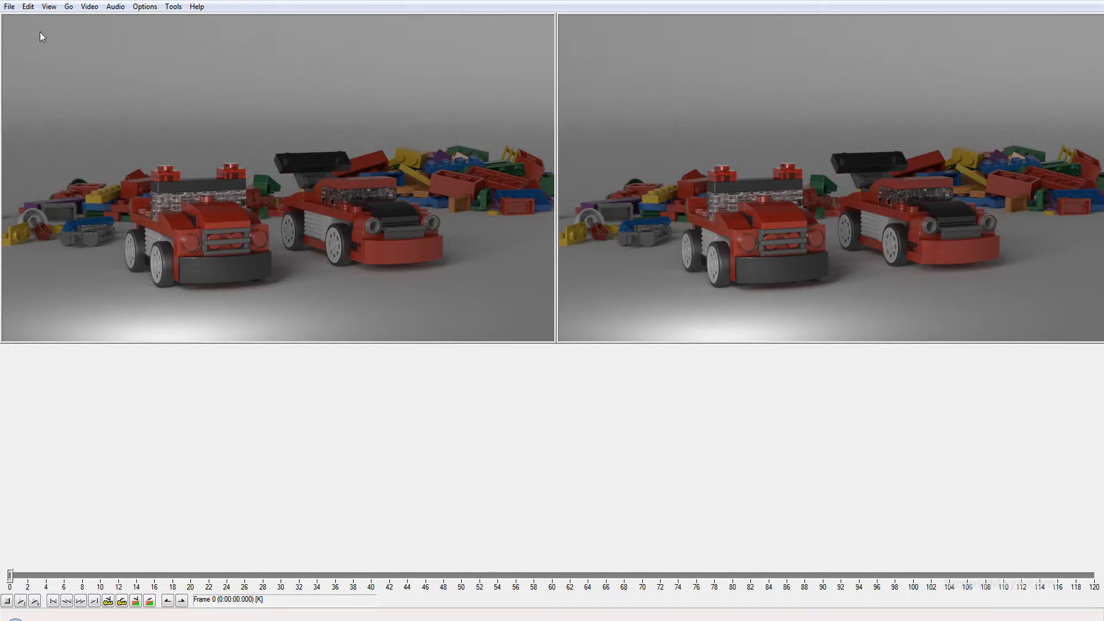
pyautogui.click(9, 6)
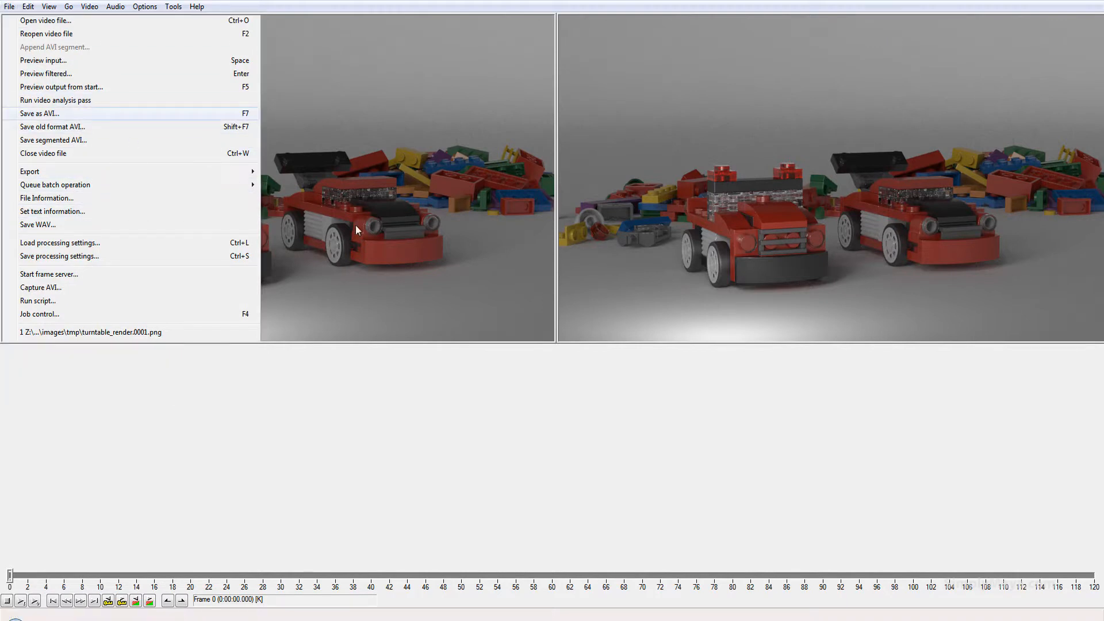
pyautogui.click(75, 114)
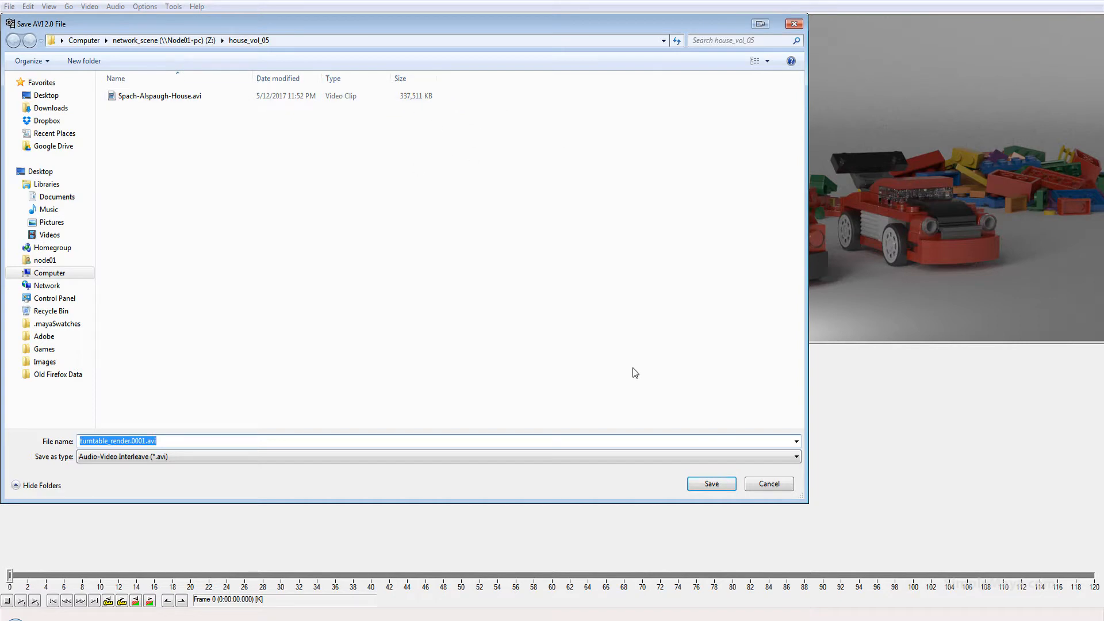
pyautogui.click(765, 486)
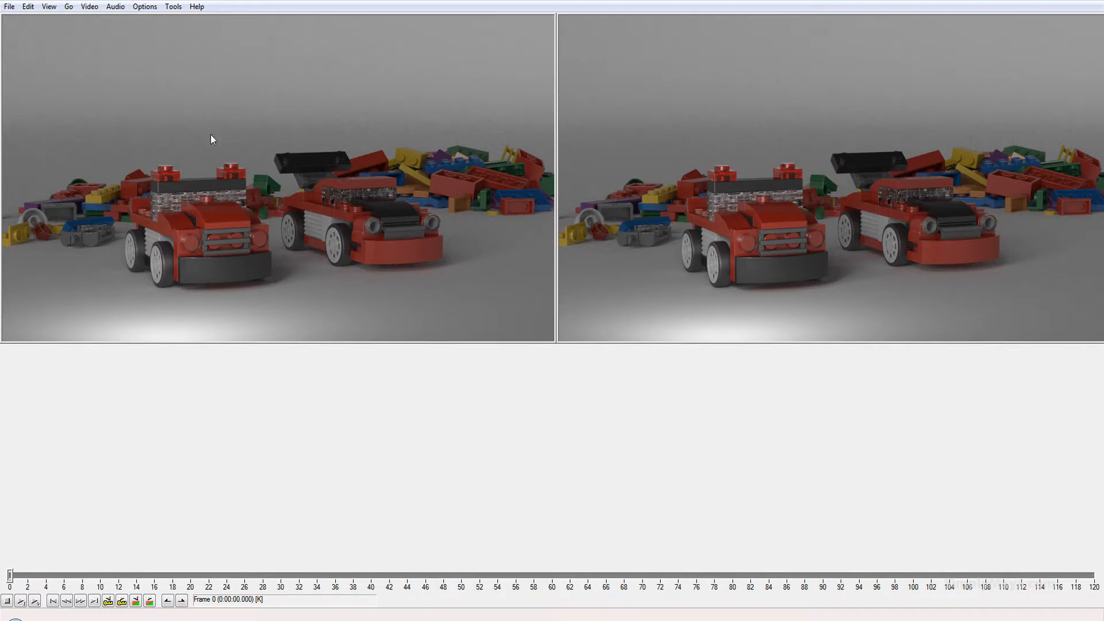
pyautogui.click(90, 7)
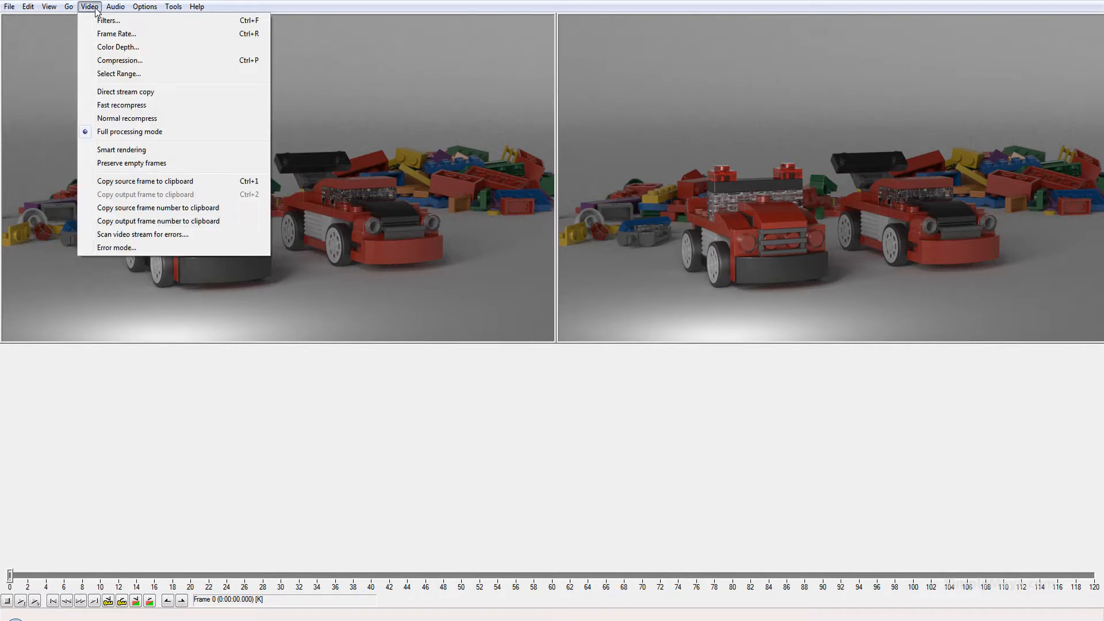
pyautogui.click(129, 74)
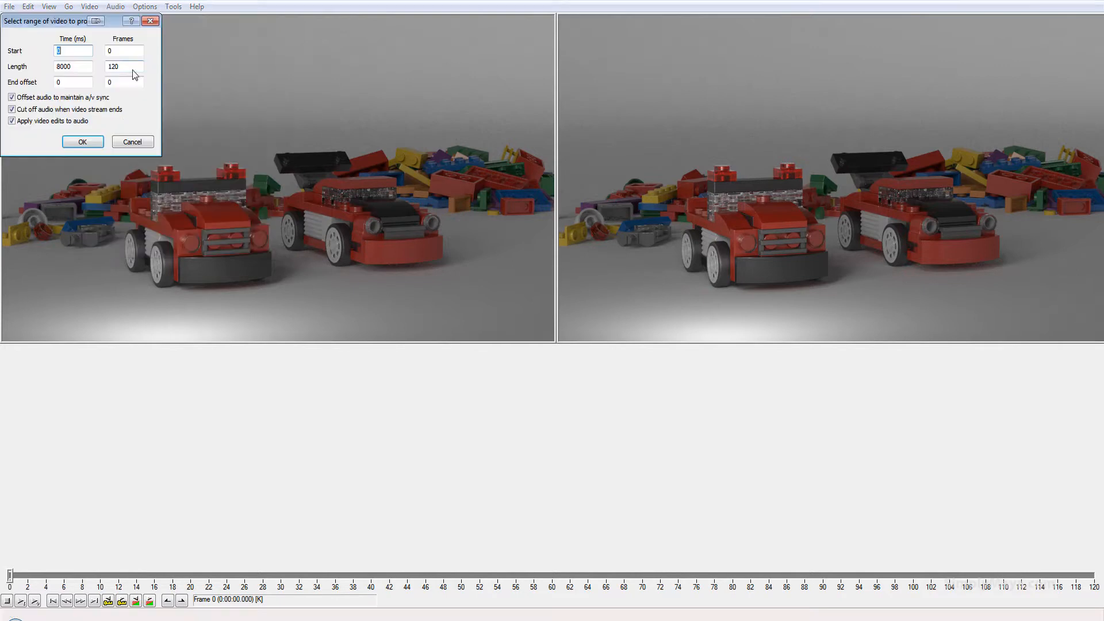
pyautogui.click(132, 141)
# Choose Microsoft Windows Media Video 9 as the video compression codec.
pyautogui.click(90, 7)
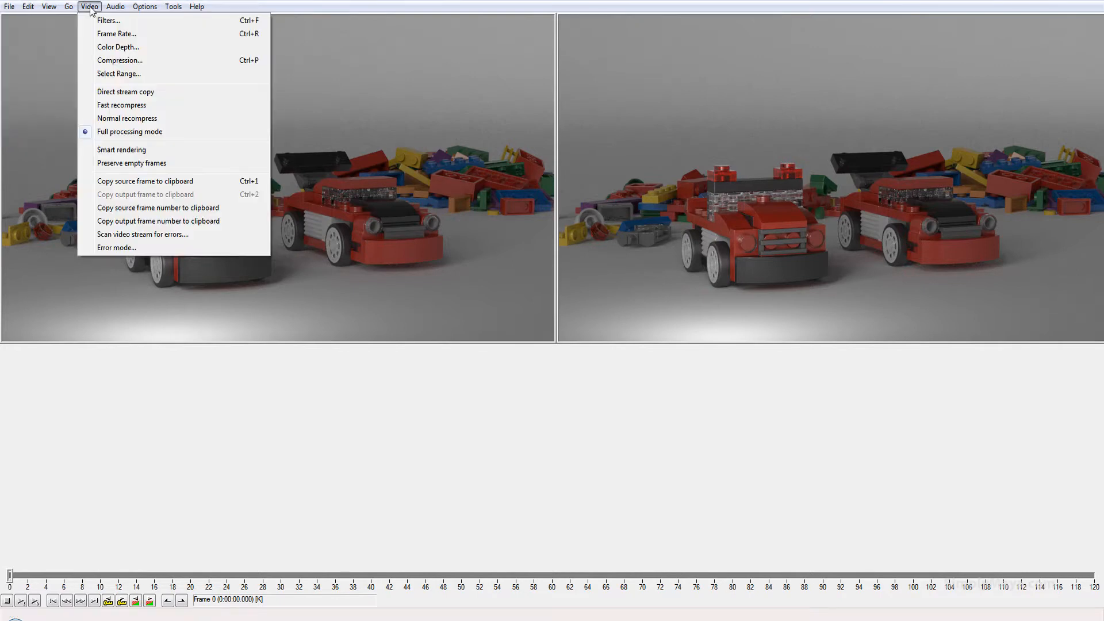
pyautogui.click(136, 59)
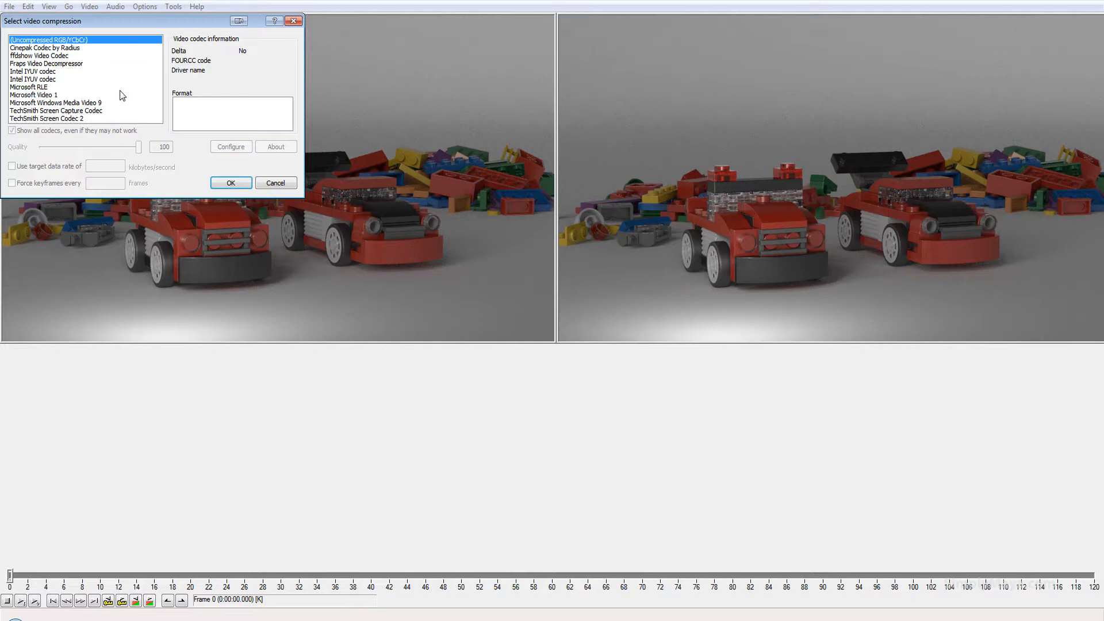
pyautogui.click(73, 104)
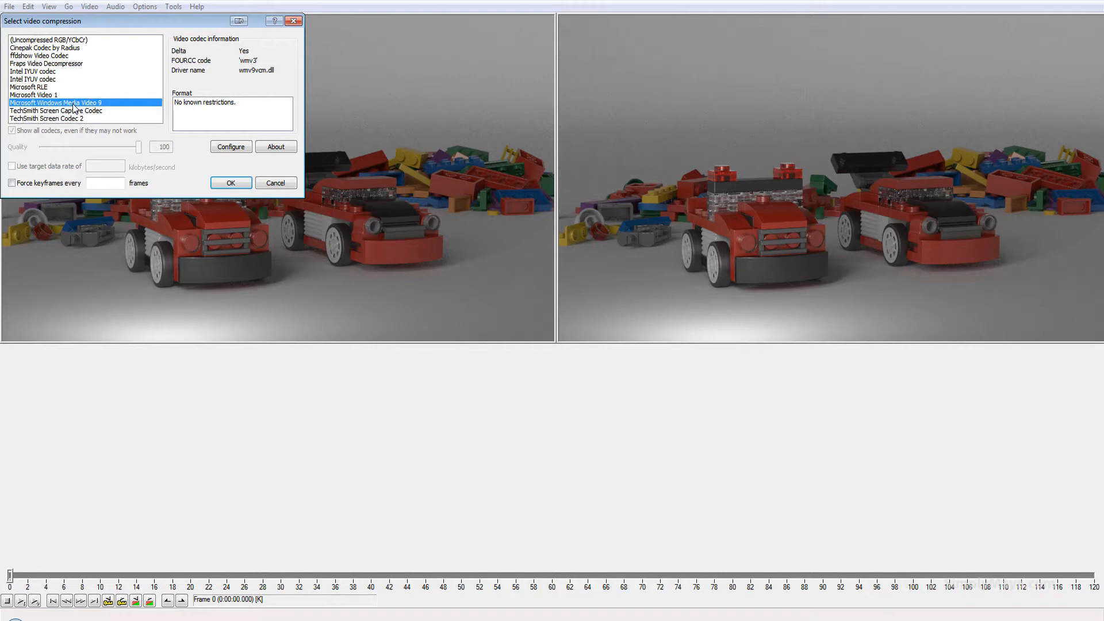
# Configure the codec with Complex decoder complexity, the performance slider at Better quality and quality level 90, and confirm.
pyautogui.click(224, 147)
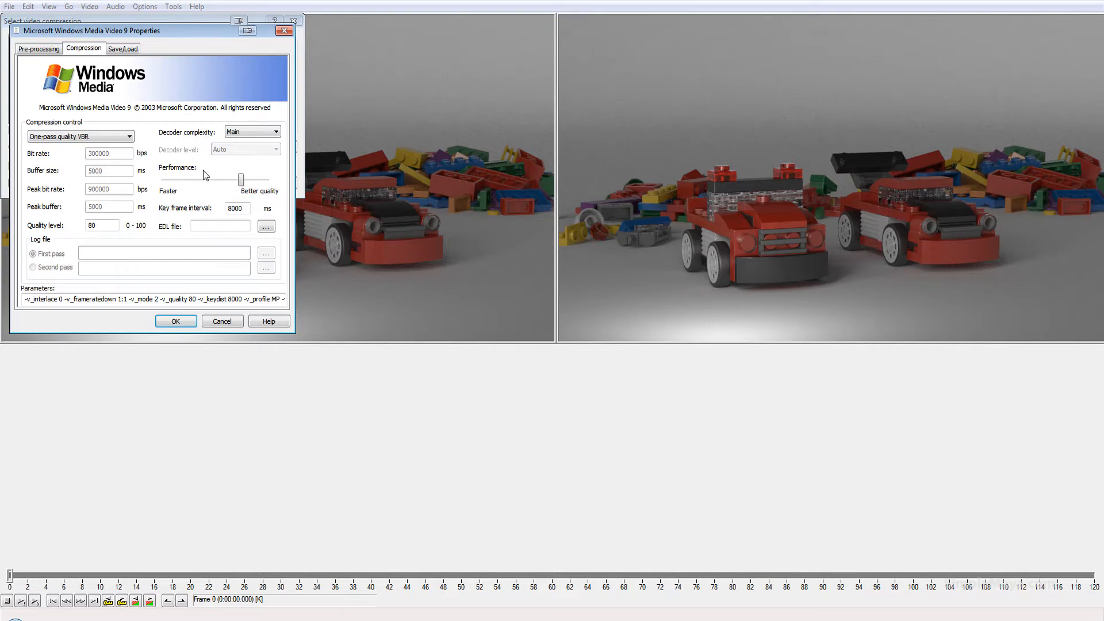
pyautogui.click(262, 134)
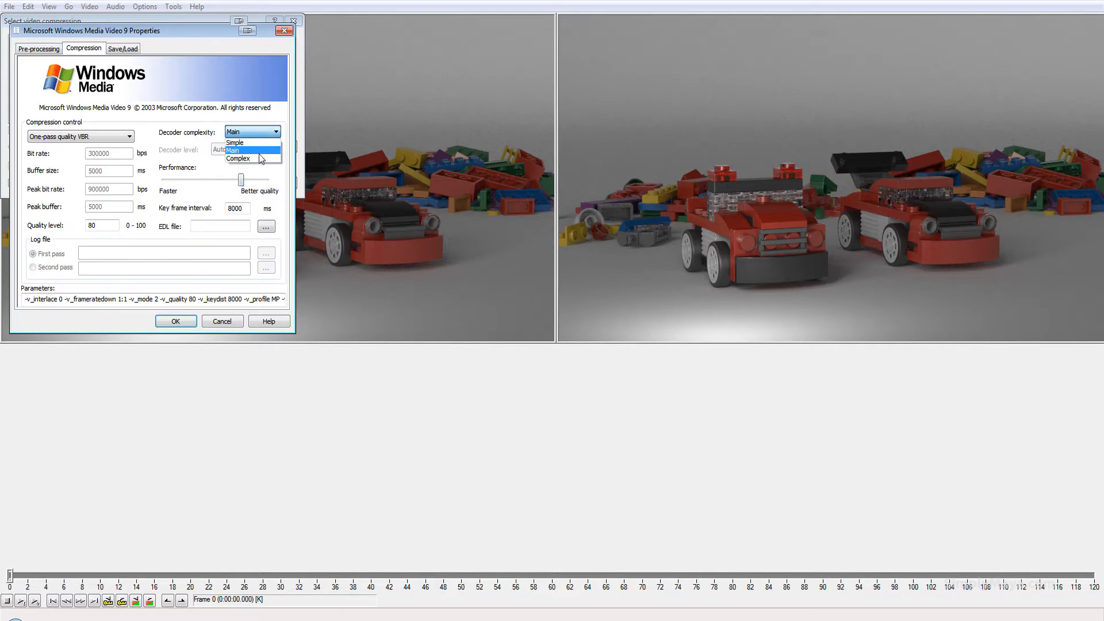
pyautogui.click(260, 158)
pyautogui.moveTo(246, 182); pyautogui.dragTo(366, 192)
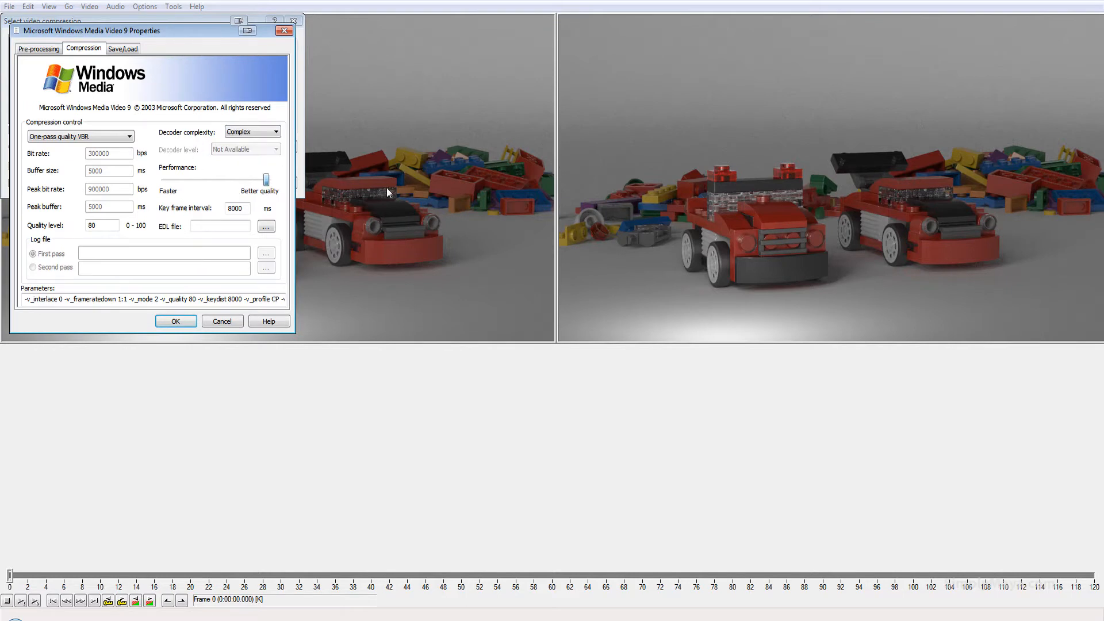
pyautogui.doubleClick(106, 225)
pyautogui.write('90')
pyautogui.click(185, 324)
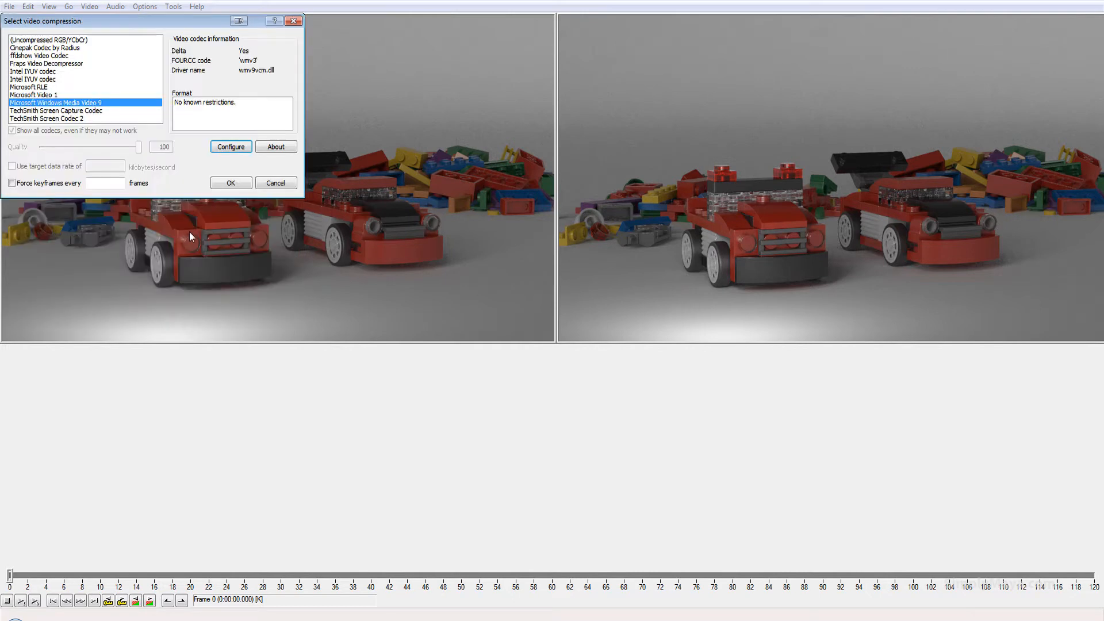
pyautogui.click(228, 183)
# Save the video as turntable_render.0001.avi in the house_vol_05 folder.
pyautogui.click(12, 7)
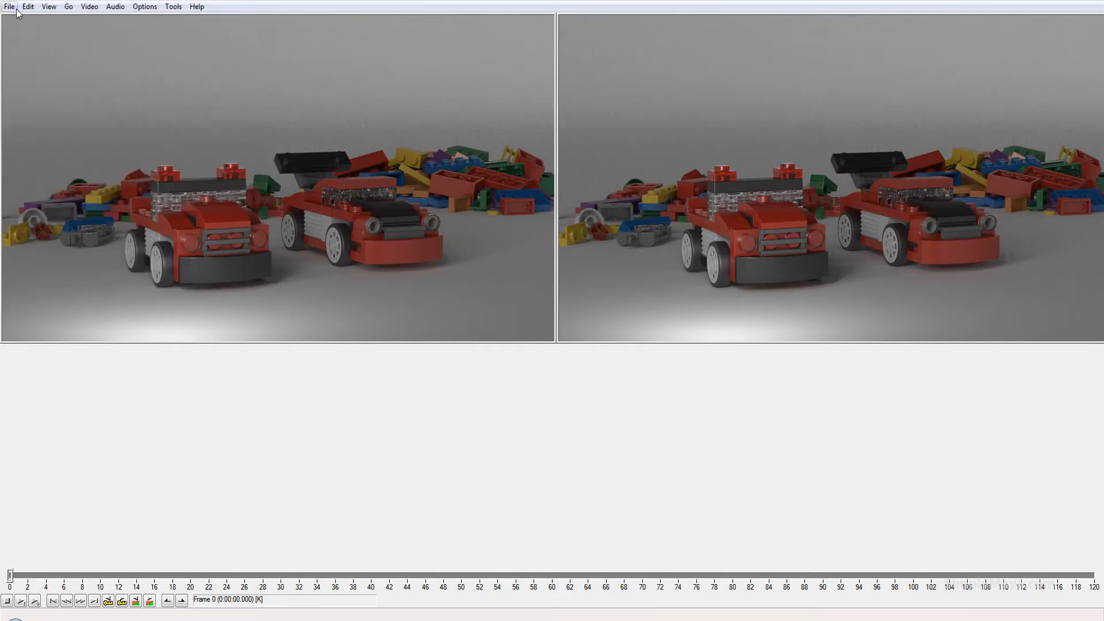
pyautogui.click(51, 113)
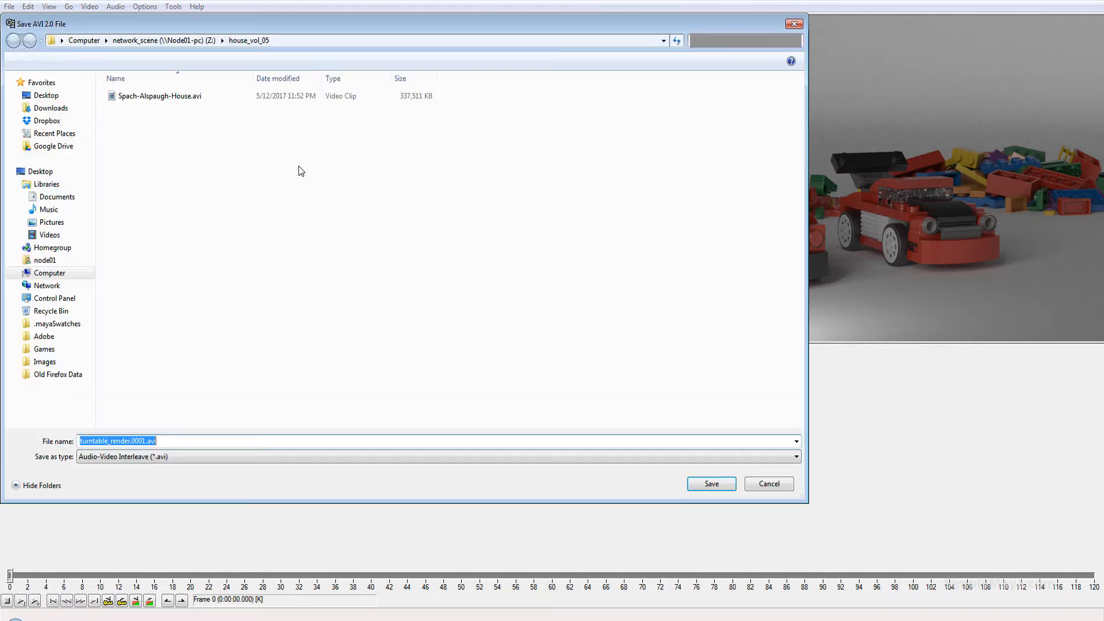
pyautogui.click(149, 441)
pyautogui.moveTo(148, 441); pyautogui.dragTo(178, 442)
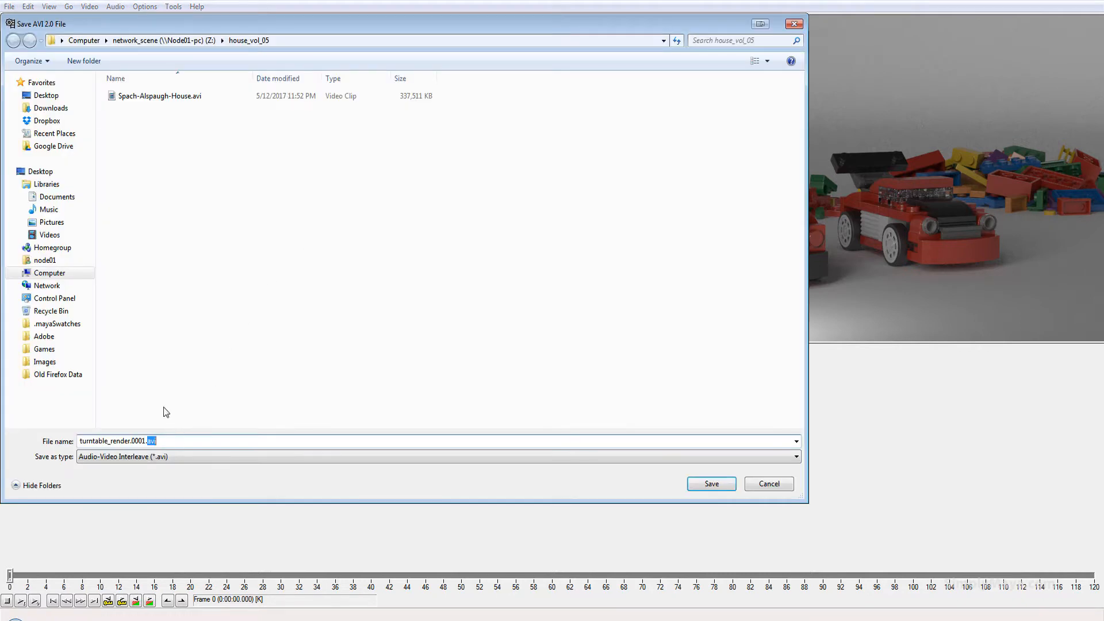
pyautogui.write('wmv')
pyautogui.press('BackSpace')
pyautogui.press('BackSpace')
pyautogui.press('BackSpace')
pyautogui.write('avi')
pyautogui.click(702, 489)
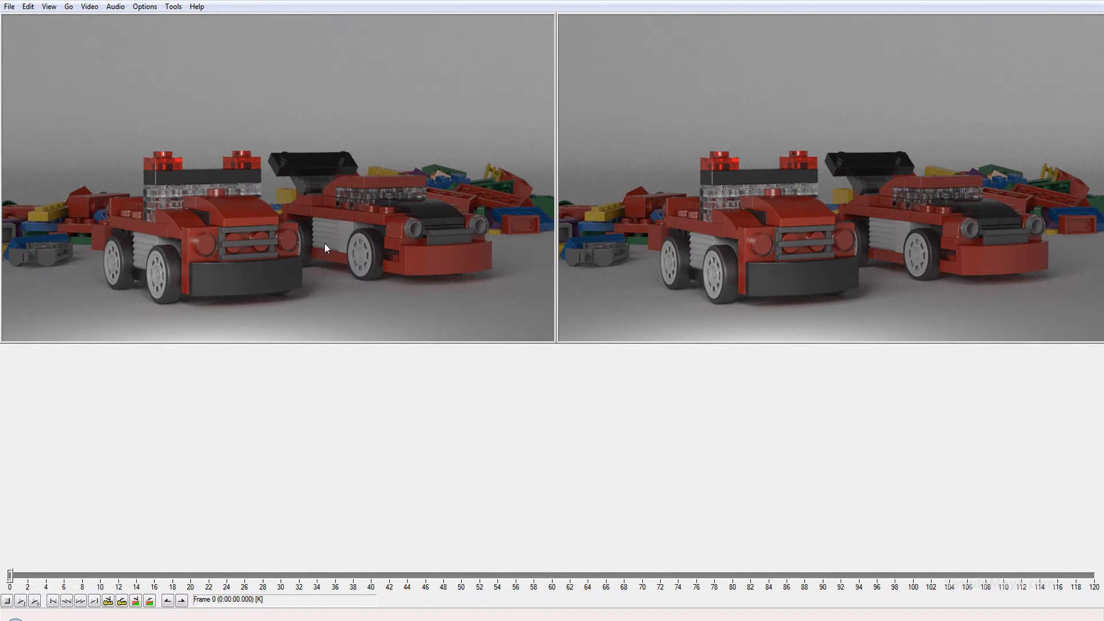
# Switch to the file explorer and play turntable_render.0001.avi to review the result, then close the player.
pyautogui.hotkey('alt', 'Tab')
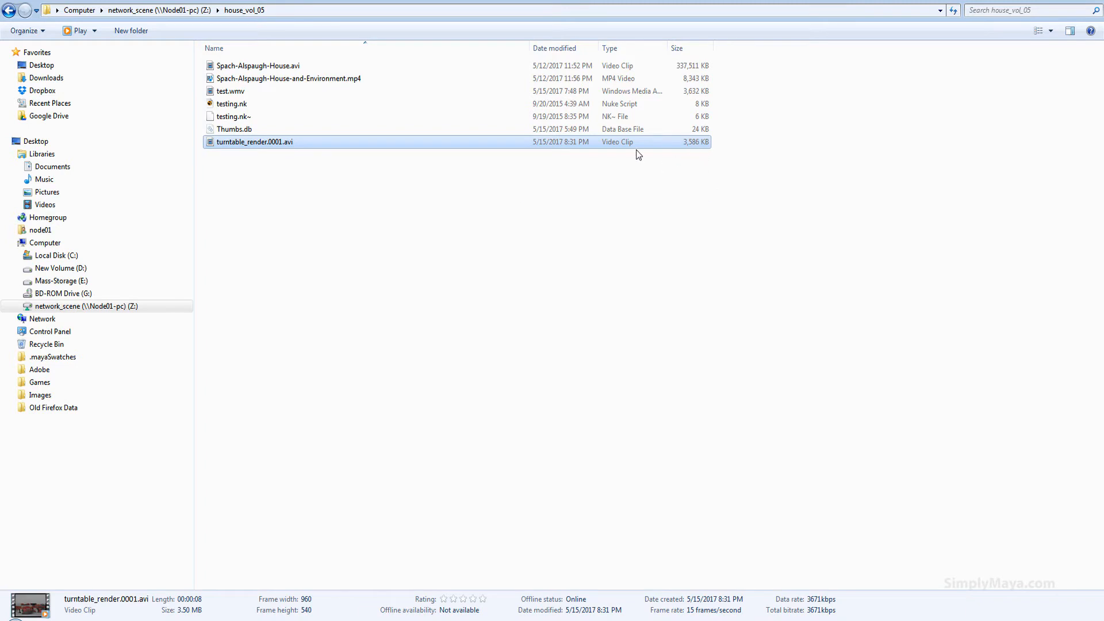
pyautogui.doubleClick(328, 145)
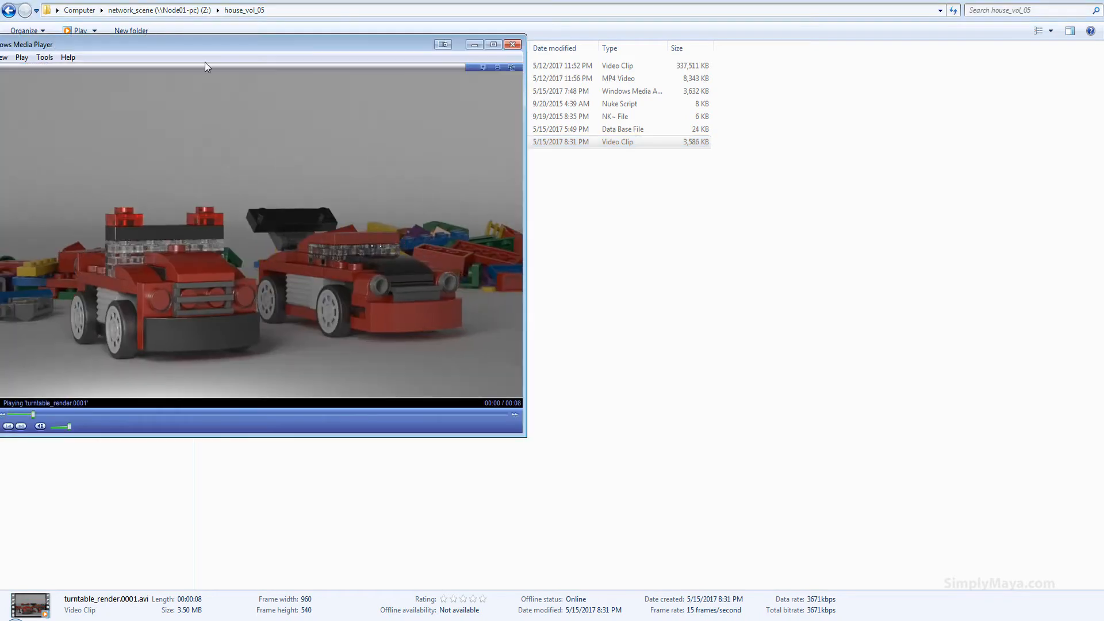
pyautogui.moveTo(211, 44); pyautogui.dragTo(429, 81)
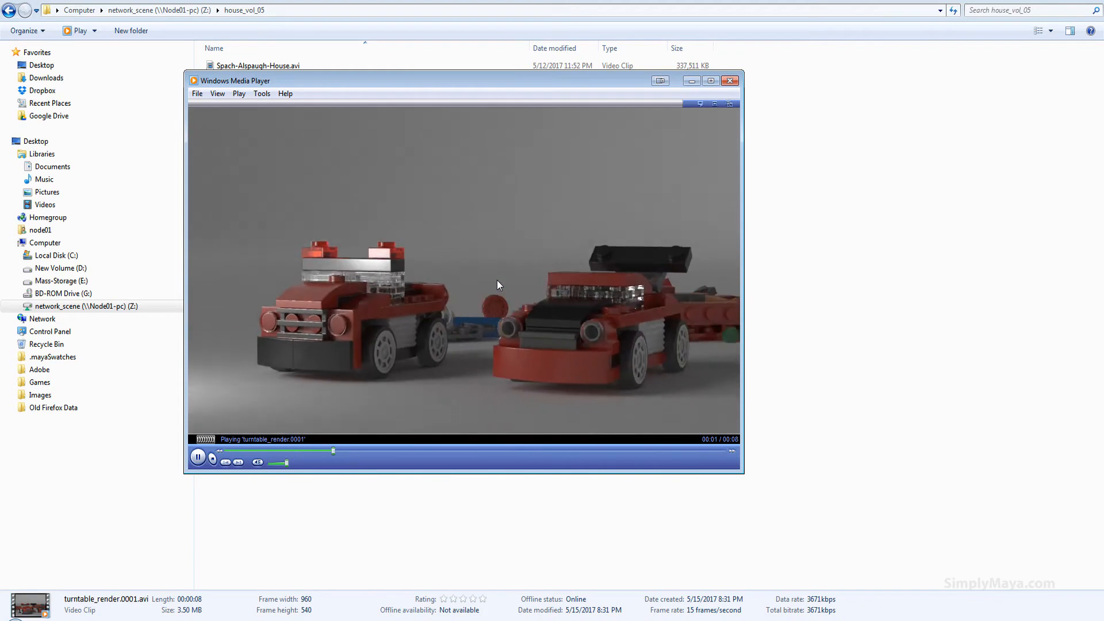
pyautogui.click(729, 80)
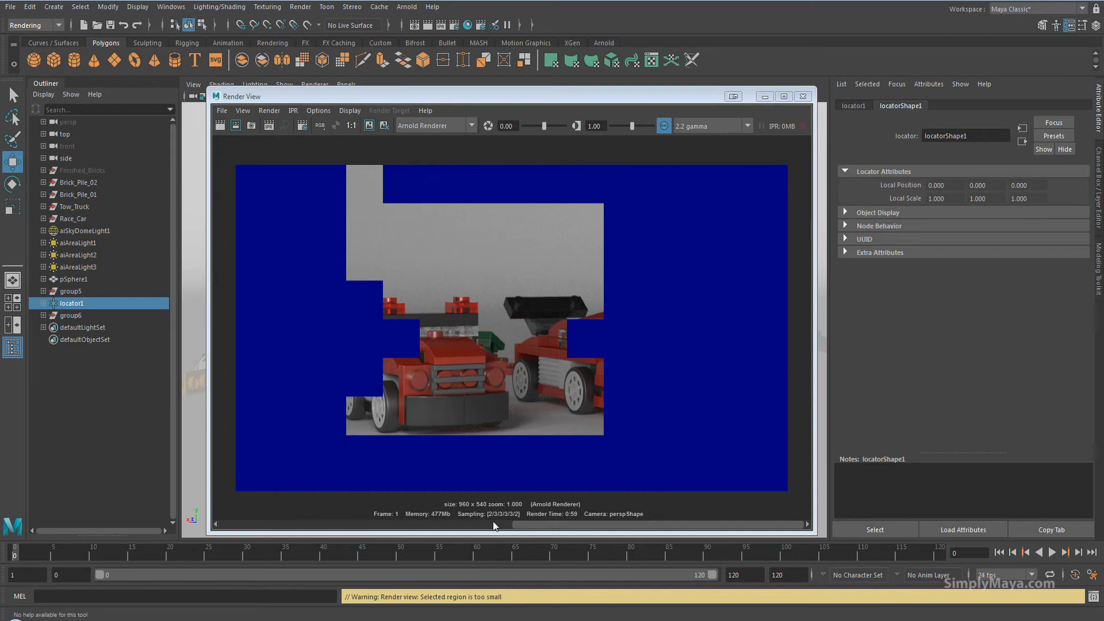
# Show the earlier render in the Render View and set its display transform to Raw.
pyautogui.click(478, 525)
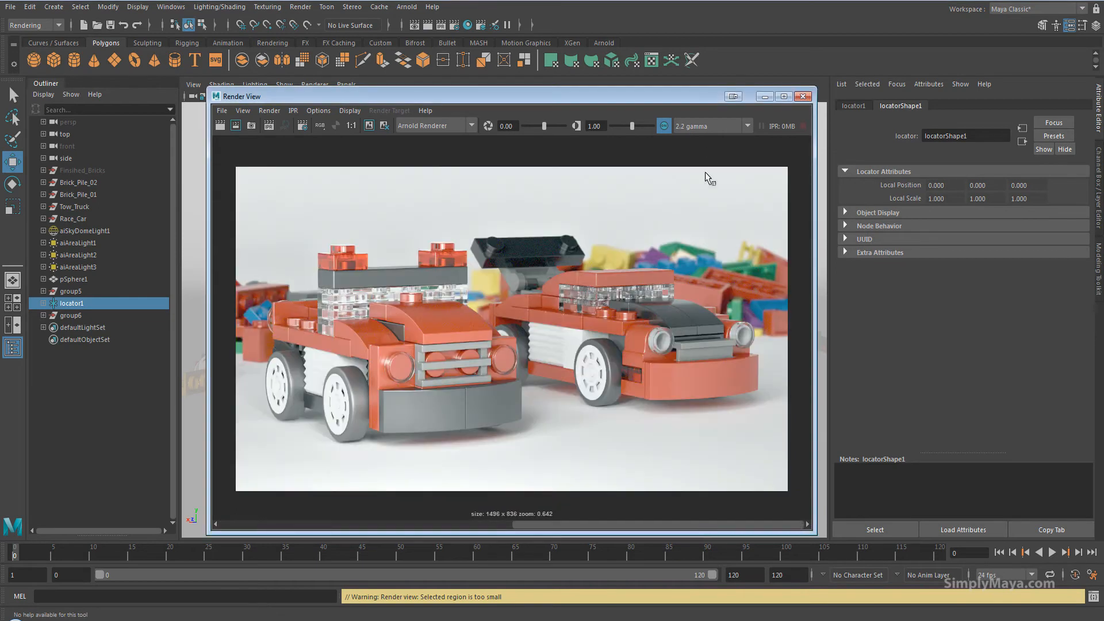
pyautogui.click(706, 126)
pyautogui.click(701, 225)
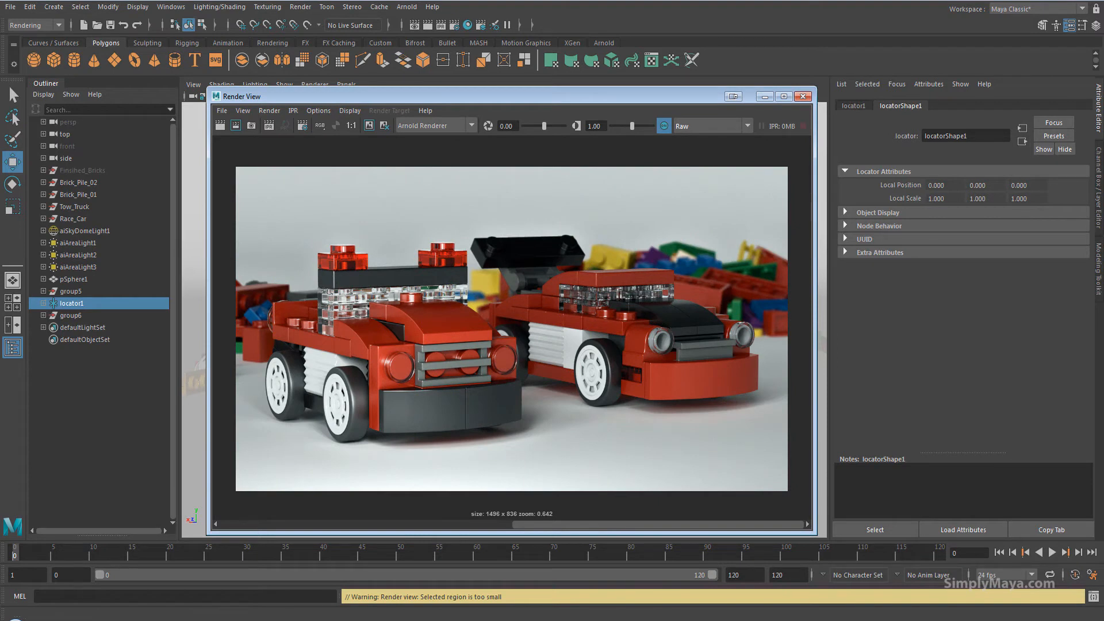
pyautogui.click(300, 7)
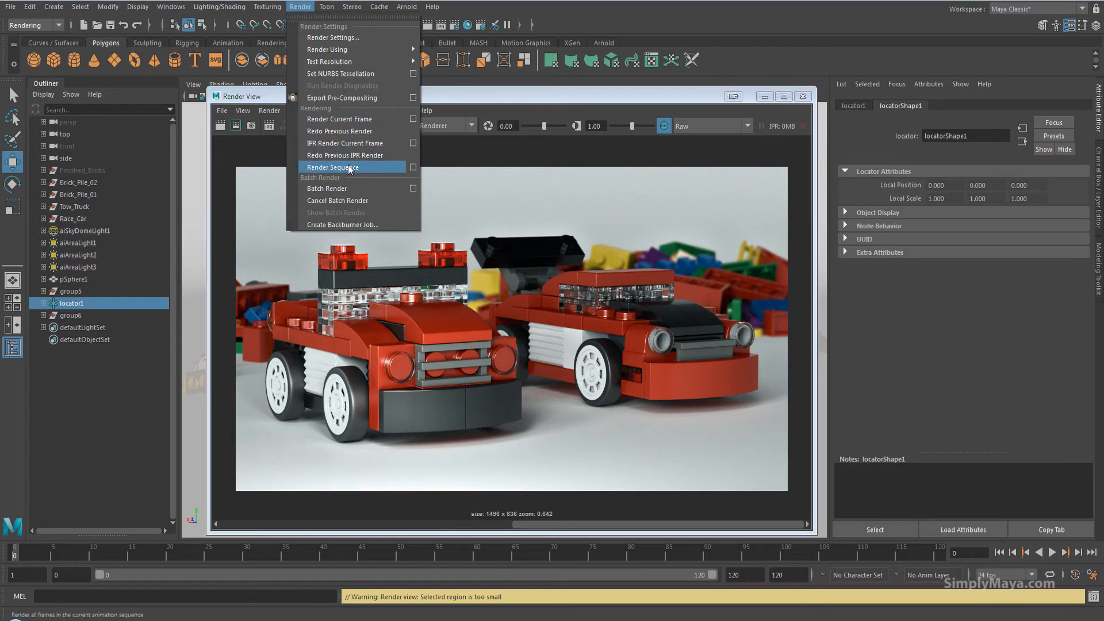
pyautogui.click(522, 97)
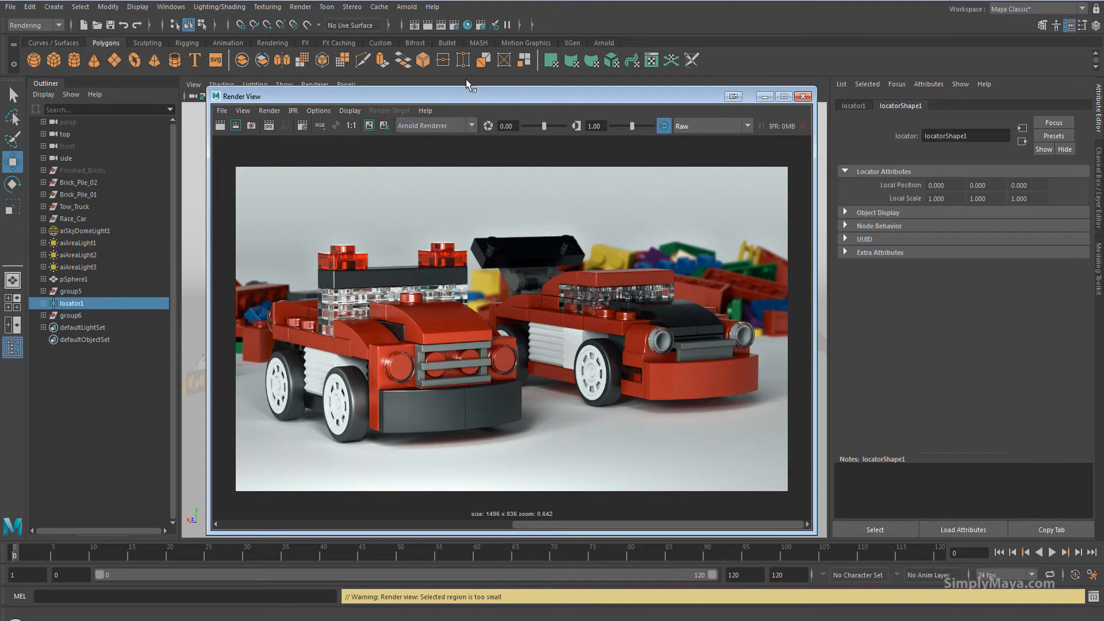